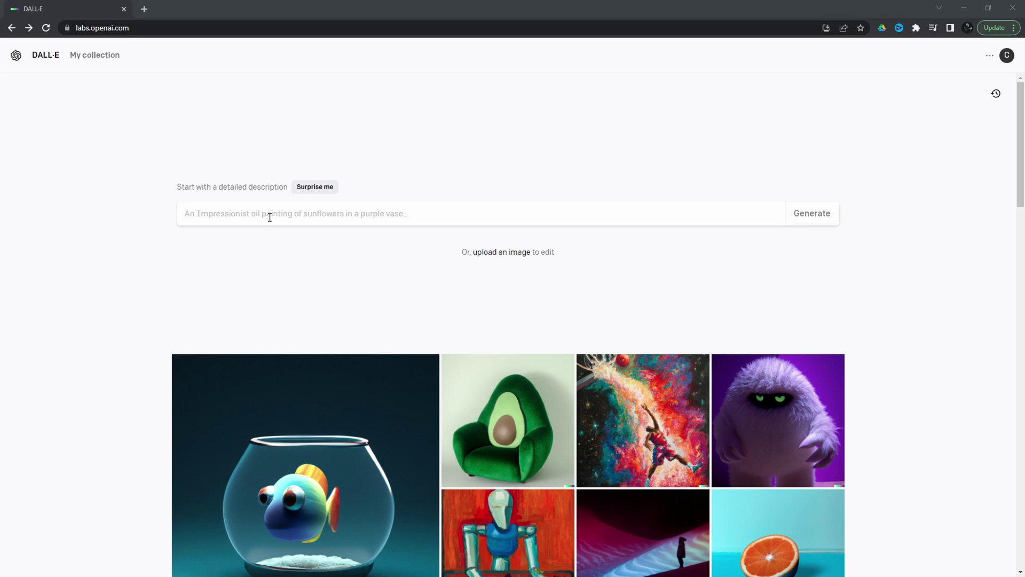
Generate top-down photo-realistic puddle-on-dirt images and save the third one as 001.png.
{"action": "type", "text": "a"}
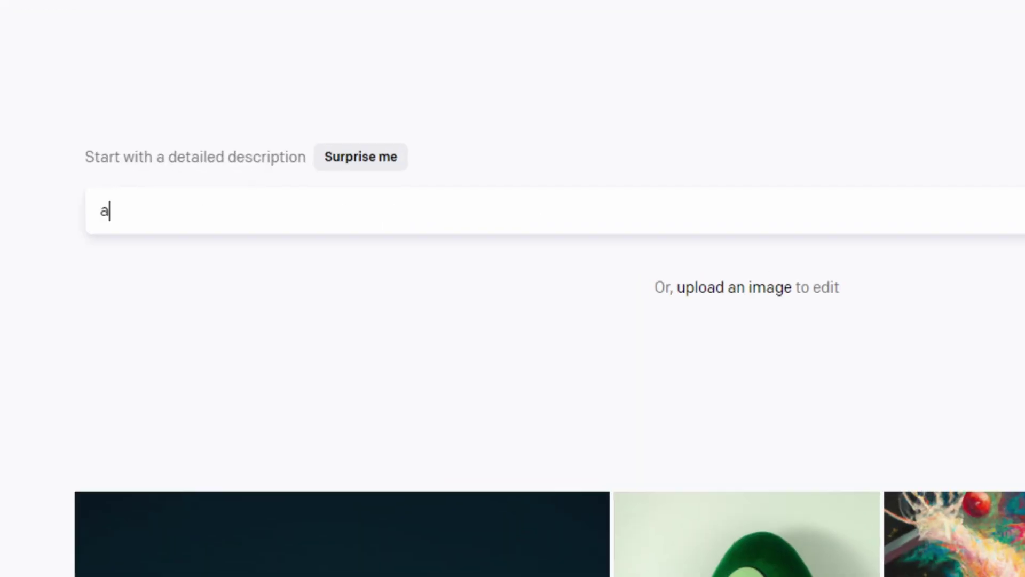
{"action": "type", "text": " puddle of water on dirt, top down view, photo rea"}
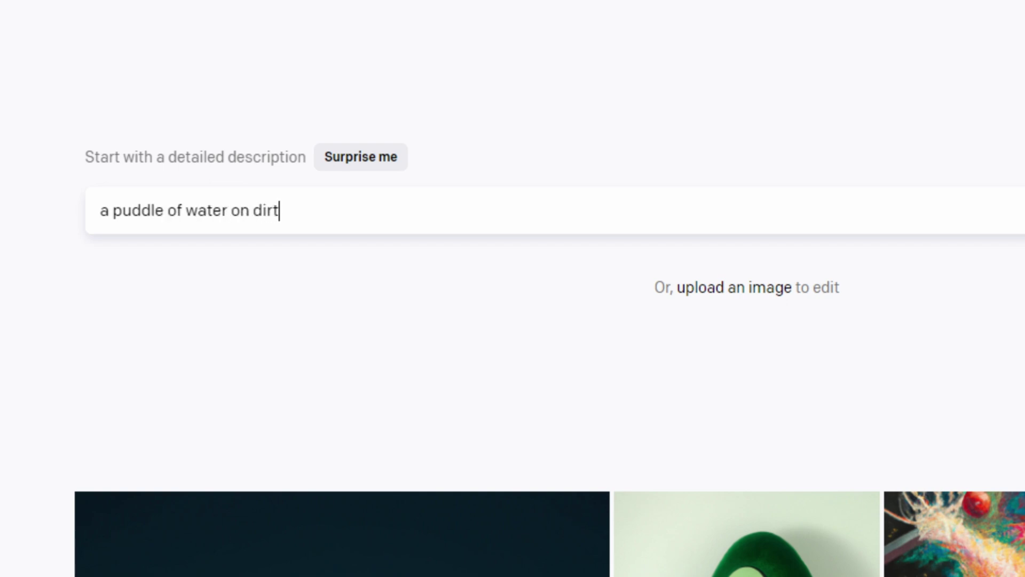
{"action": "type", "text": "listic"}
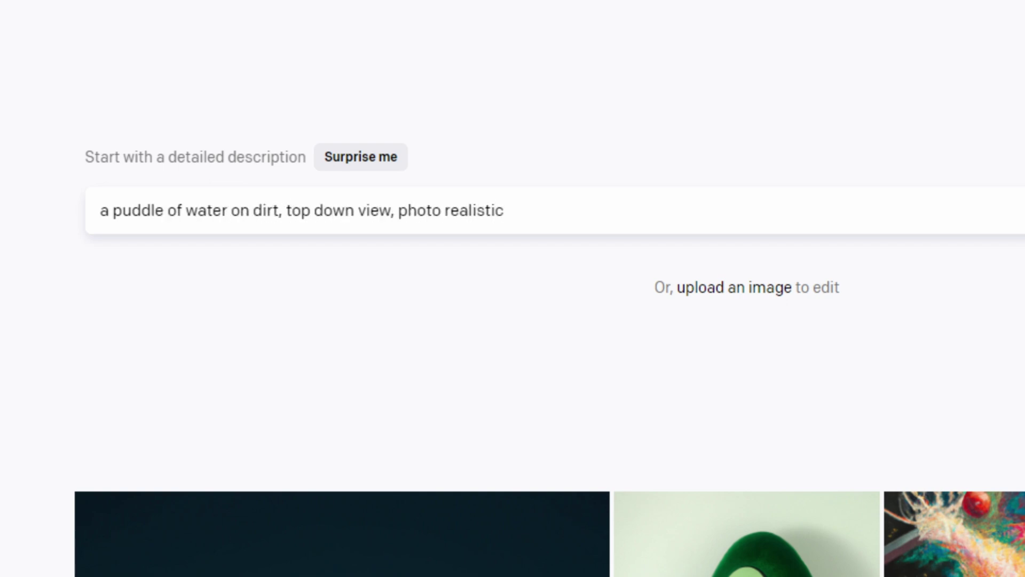
{"action": "left_click", "coordinate": [822, 213]}
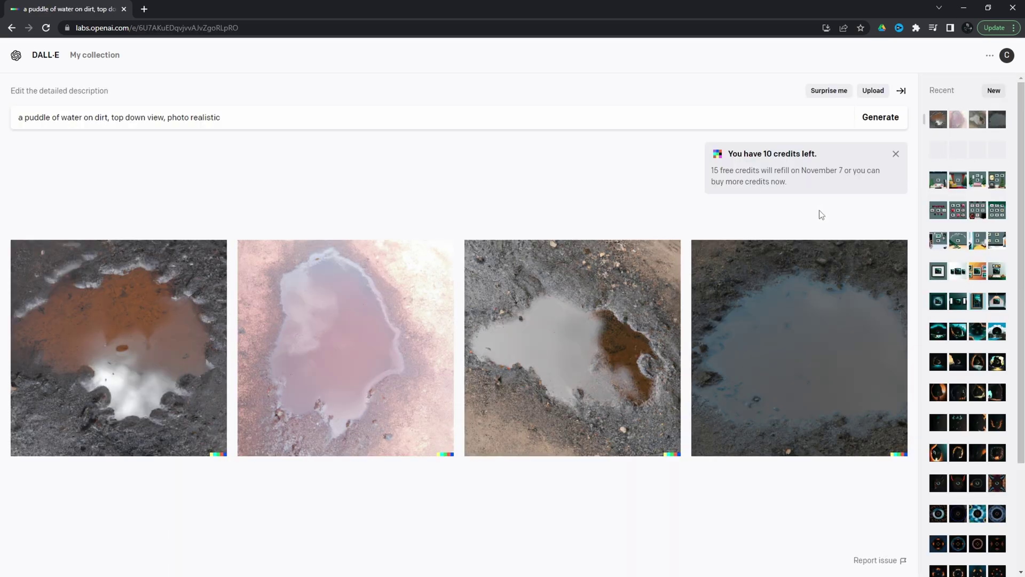
{"action": "left_click", "coordinate": [580, 338]}
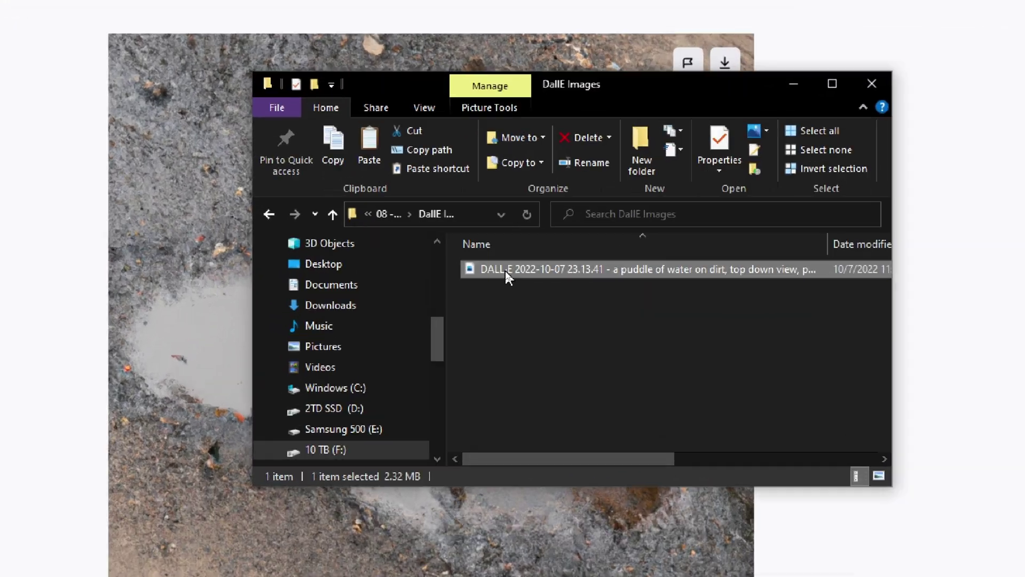
{"action": "left_click", "coordinate": [504, 269]}
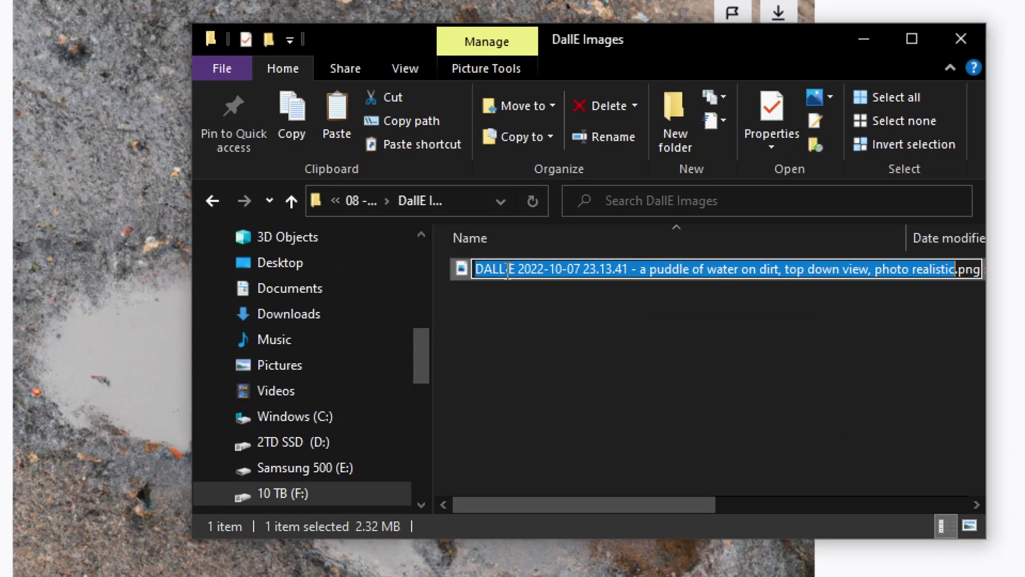
{"action": "type", "text": "001"}
{"action": "key", "text": "Return"}
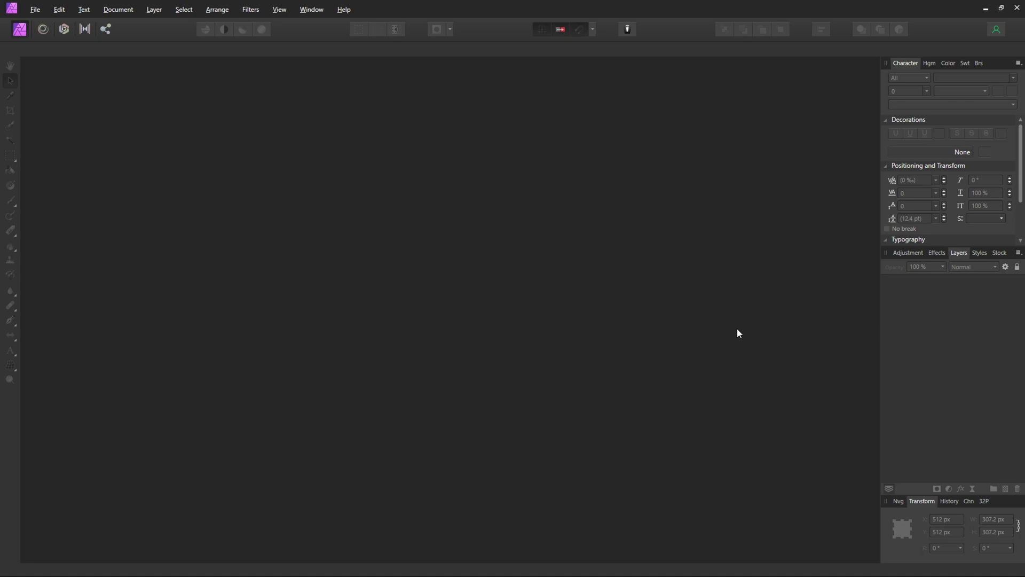
Bring up the Open dialog showing the DallE Images folder.
{"action": "key", "text": "ctrl+o"}
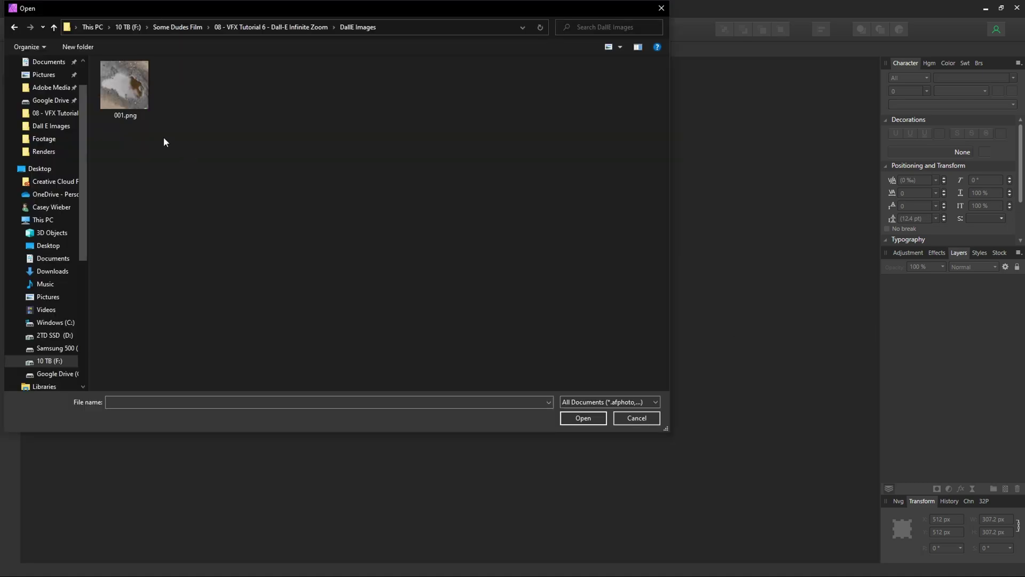
Open 001.png and inpaint away the colour-bar watermark in the bottom-right corner.
{"action": "double_click", "coordinate": [122, 96]}
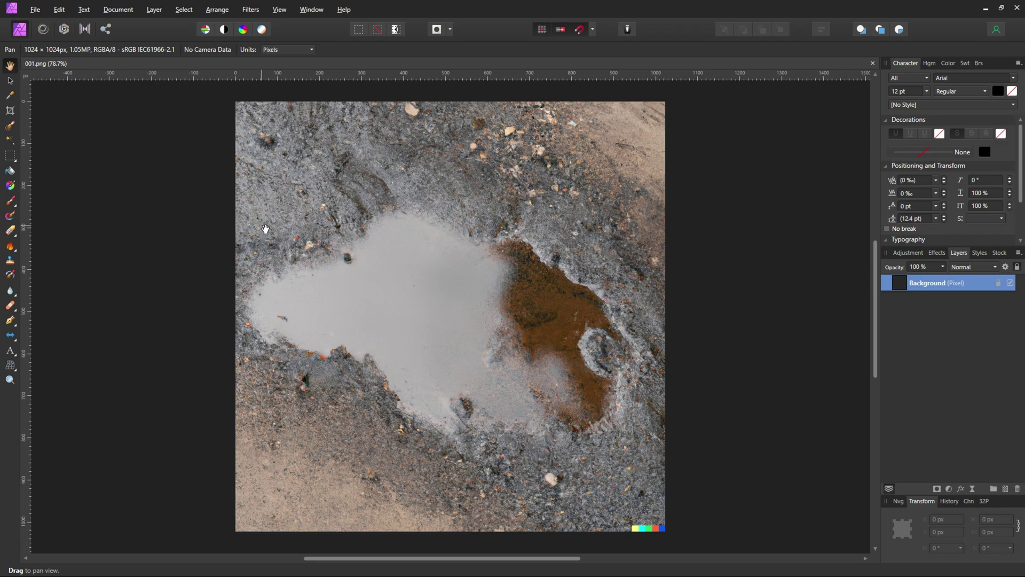
{"action": "left_click", "coordinate": [12, 158]}
{"action": "scroll", "coordinate": [661, 534], "scroll_direction": "up", "scroll_amount": 5}
{"action": "left_click_drag", "start_coordinate": [512, 369], "coordinate": [720, 428]}
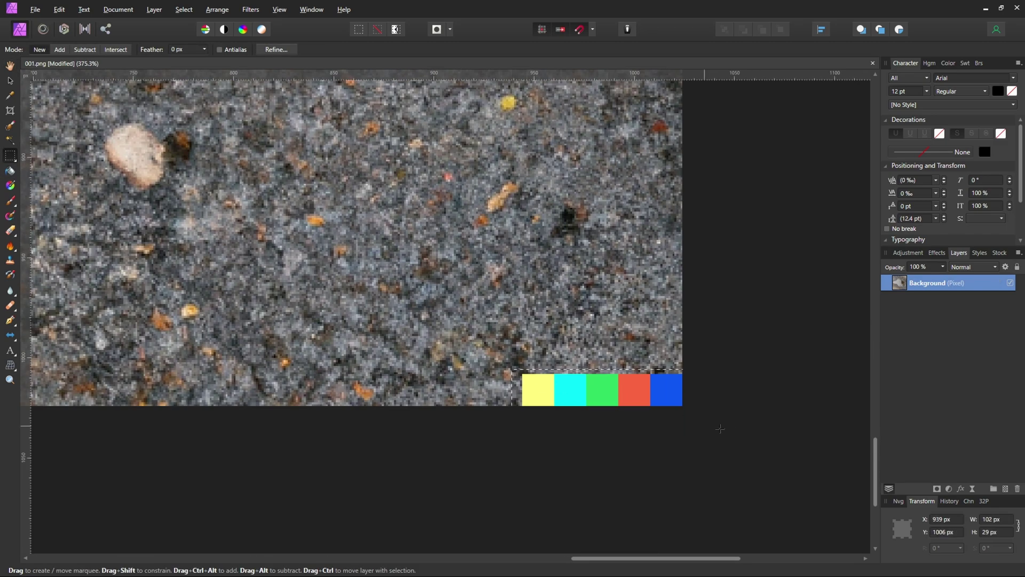
{"action": "key", "text": "Delete"}
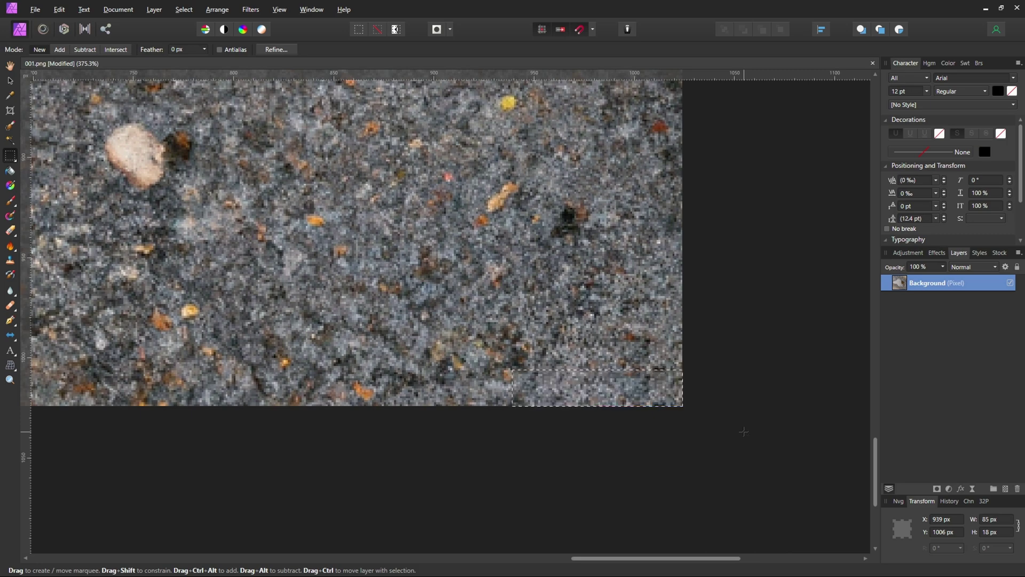
{"action": "key", "text": "ctrl+d"}
{"action": "key", "text": "ctrl+0"}
Export the cleaned image as PNG, overwriting 001.png.
{"action": "key", "text": "ctrl+shift+alt+w"}
{"action": "left_click", "coordinate": [599, 359]}
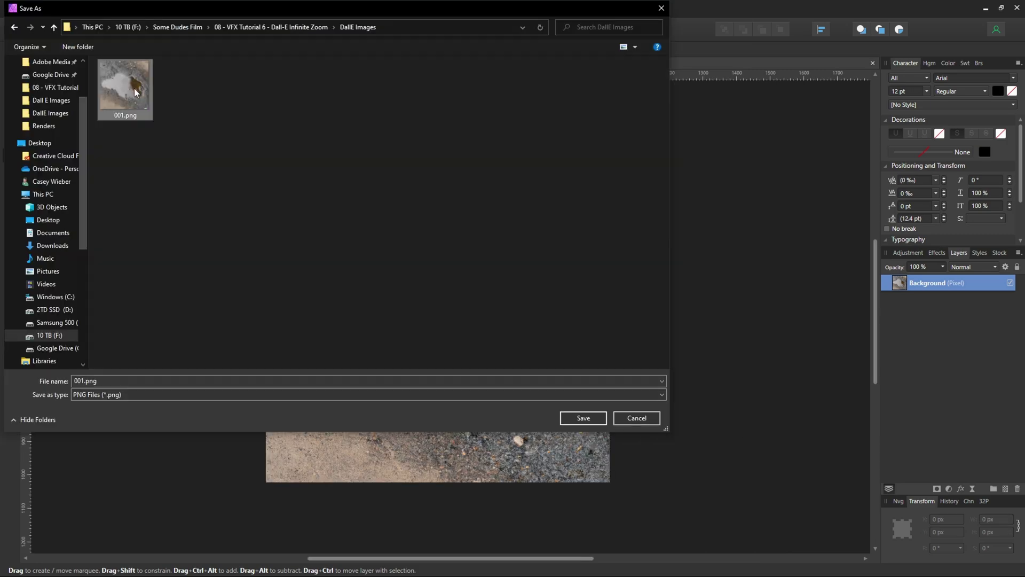
{"action": "left_click", "coordinate": [583, 418]}
{"action": "left_click", "coordinate": [543, 334]}
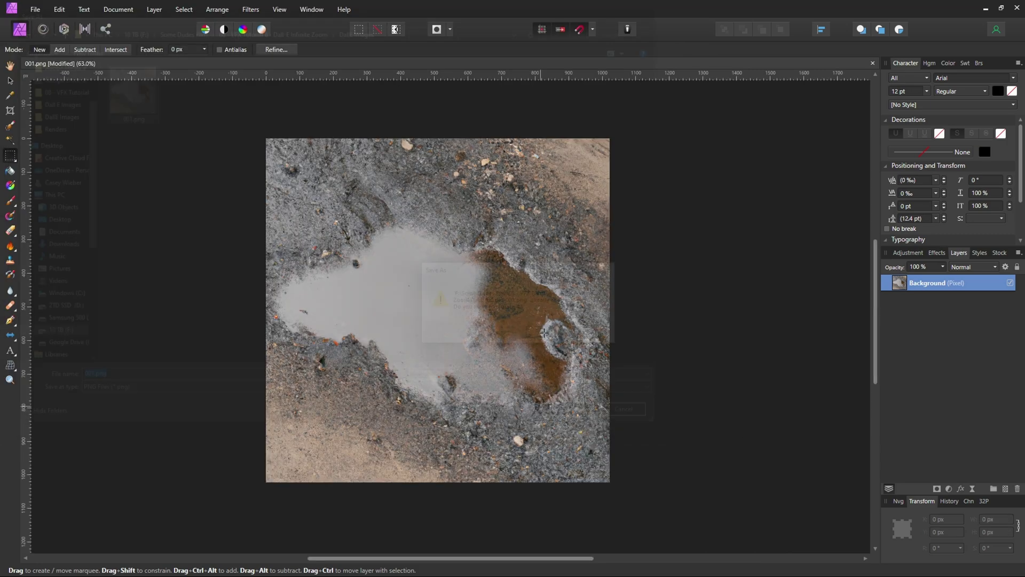
Resize the puddle layer to 307.2 px wide and high.
{"action": "key", "text": "v"}
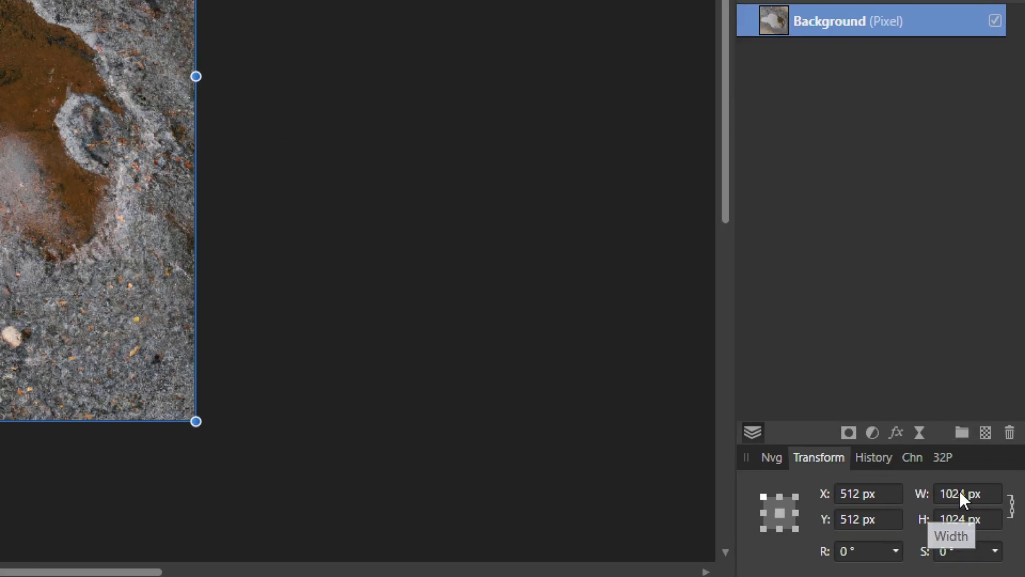
{"action": "left_click", "coordinate": [960, 492]}
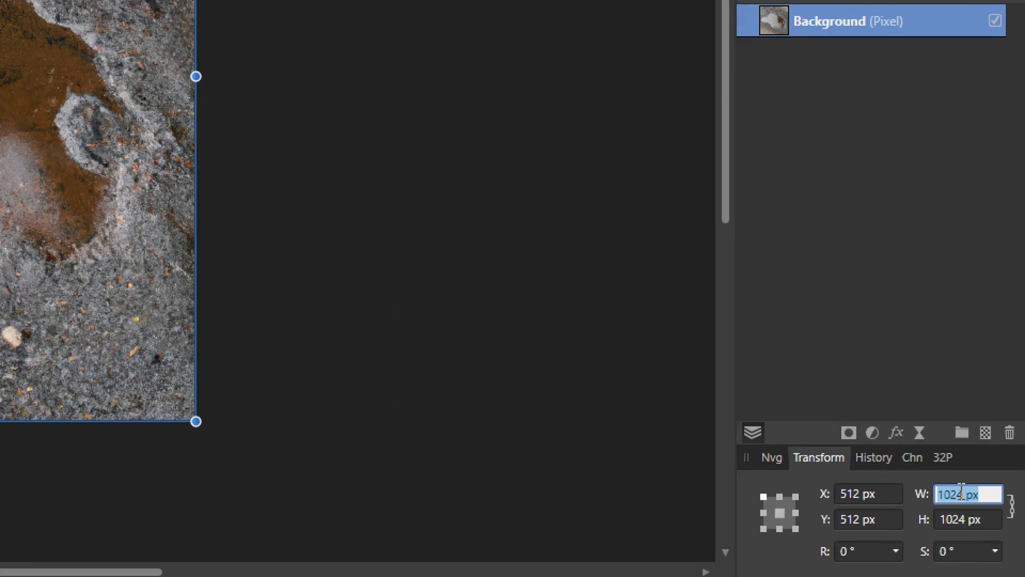
{"action": "type", "text": "307.2"}
{"action": "key", "text": "Return"}
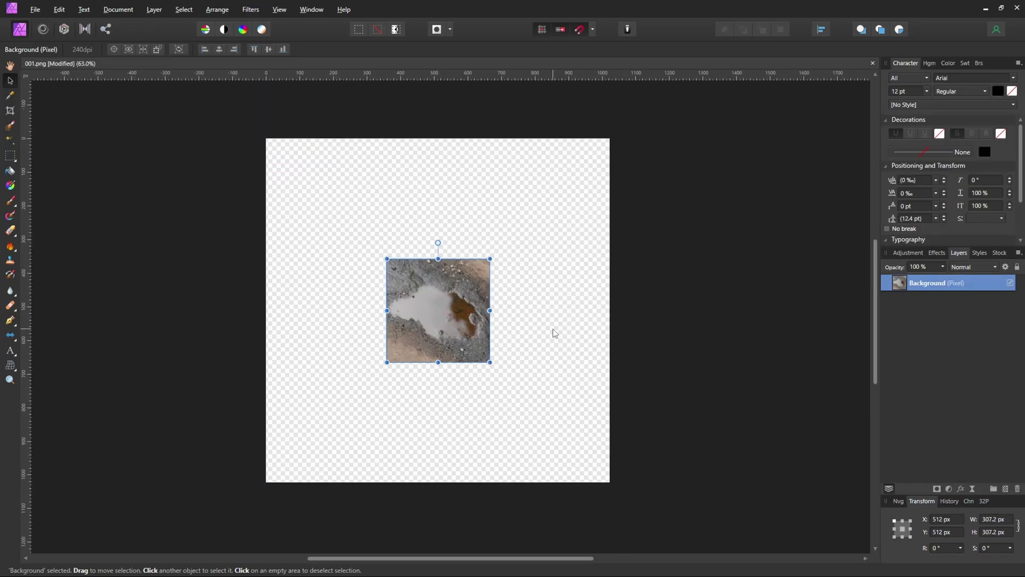
Export the shrunk image as 001_resized.png.
{"action": "key", "text": "ctrl+alt+shift+w"}
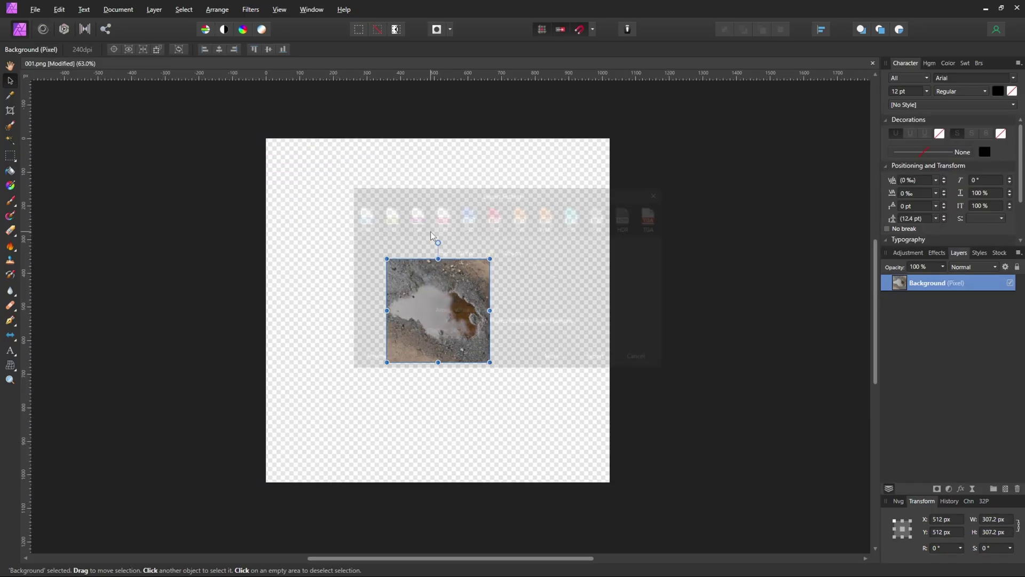
{"action": "left_click", "coordinate": [610, 357]}
{"action": "left_click", "coordinate": [84, 380]}
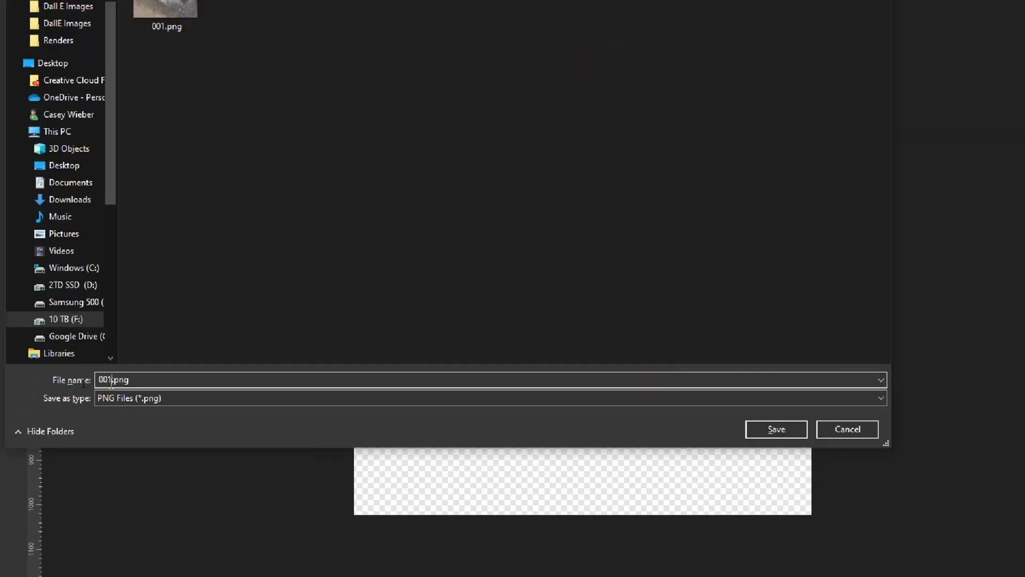
{"action": "type", "text": "_"}
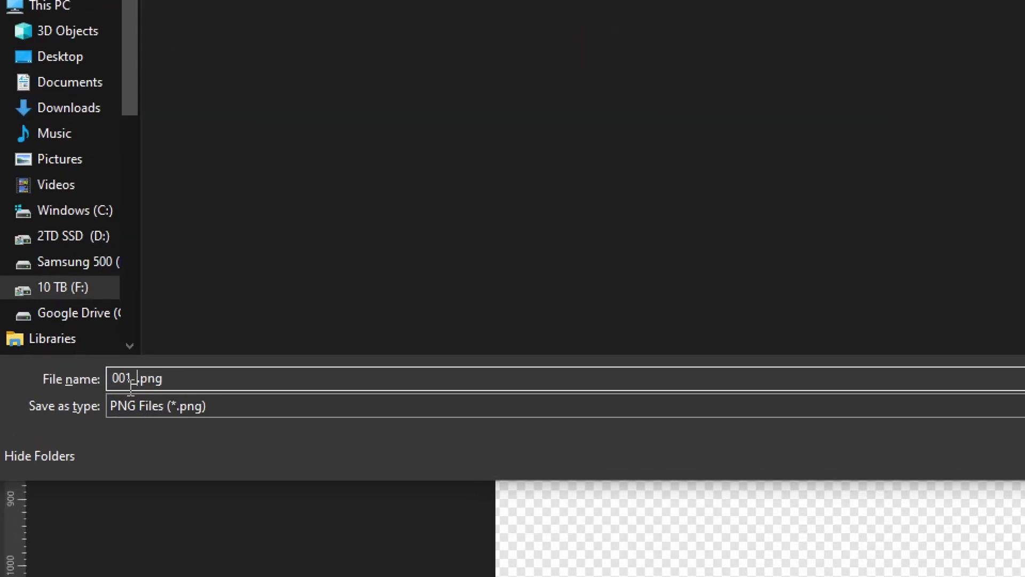
{"action": "type", "text": "resized"}
{"action": "key", "text": "Return"}
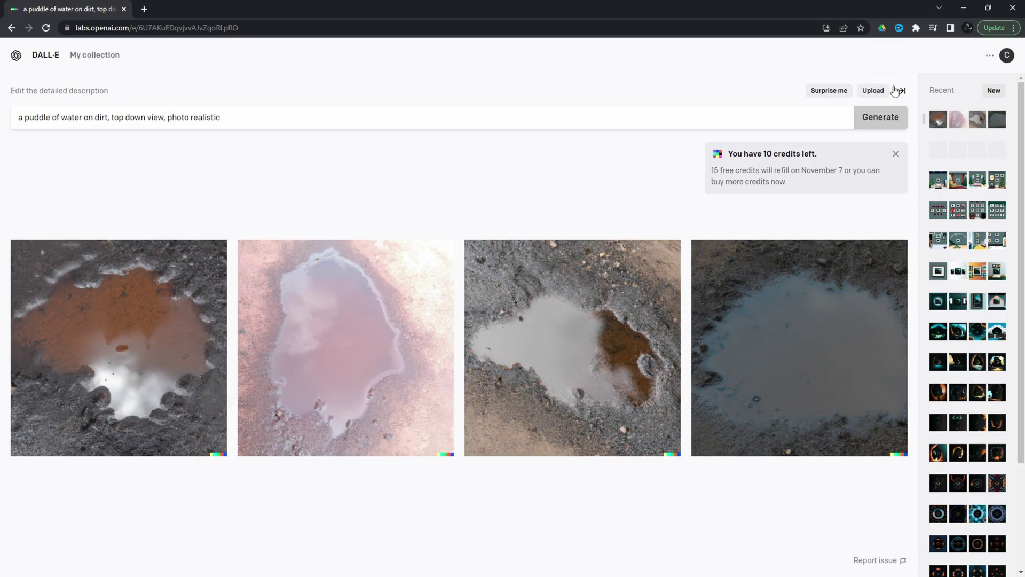
{"action": "left_click", "coordinate": [873, 91]}
Upload 001_resized.png uncropped and generate 'a dirt road, top down view, photo realistic' around it.
{"action": "double_click", "coordinate": [190, 88]}
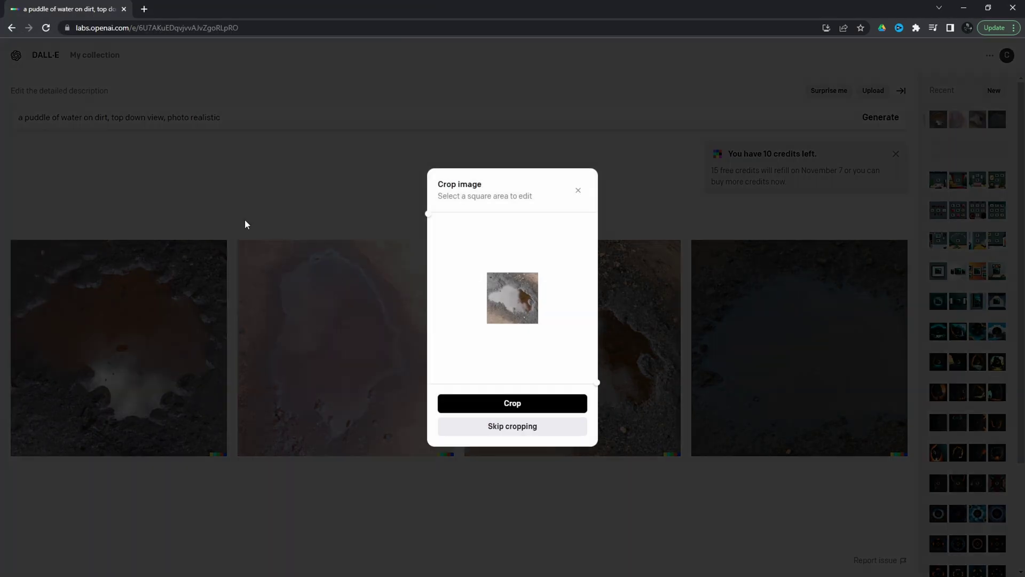
{"action": "left_click", "coordinate": [513, 427]}
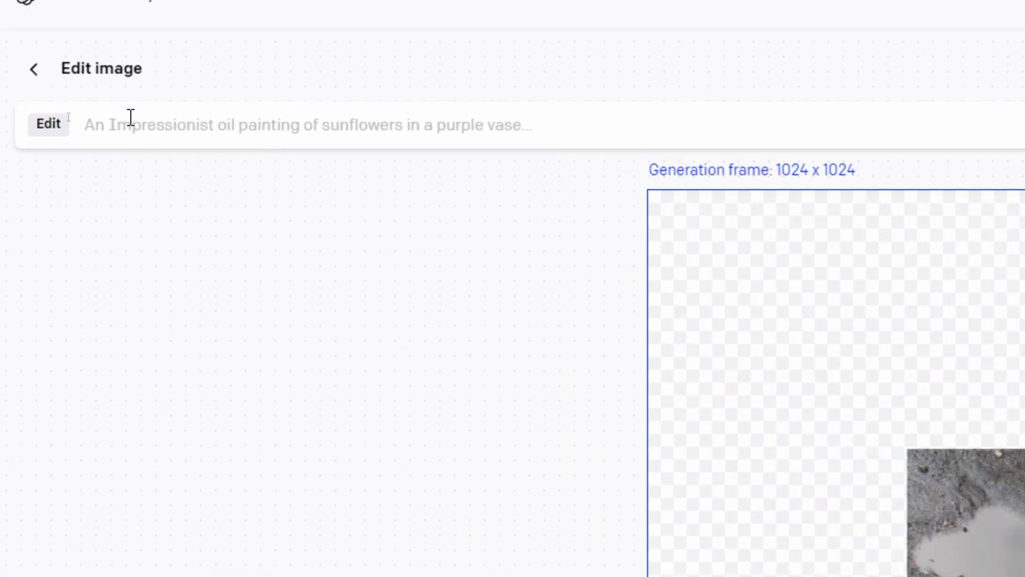
{"action": "left_click", "coordinate": [68, 116]}
{"action": "type", "text": "a dirt road, top down view, photo realistic"}
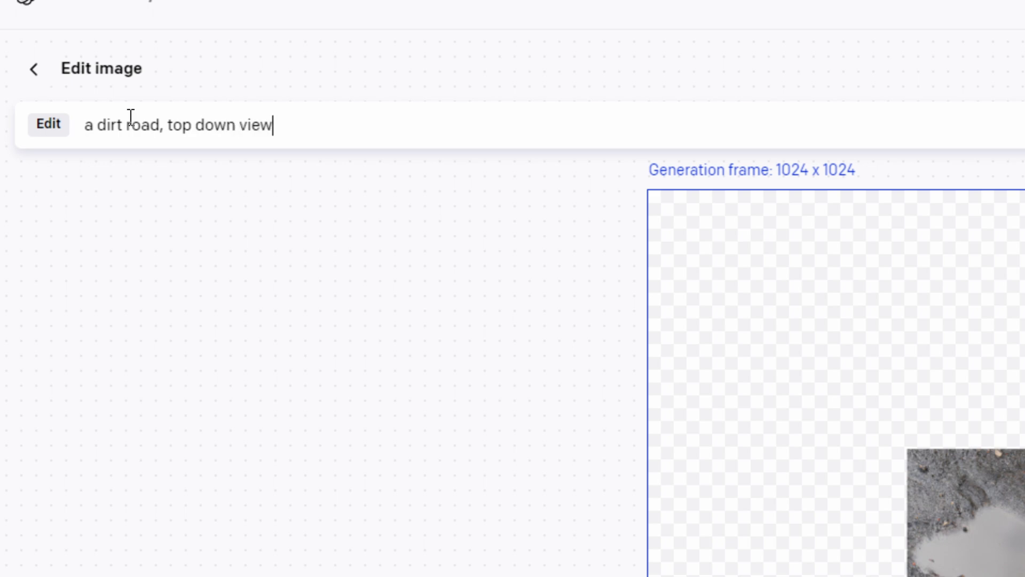
{"action": "left_click", "coordinate": [986, 128]}
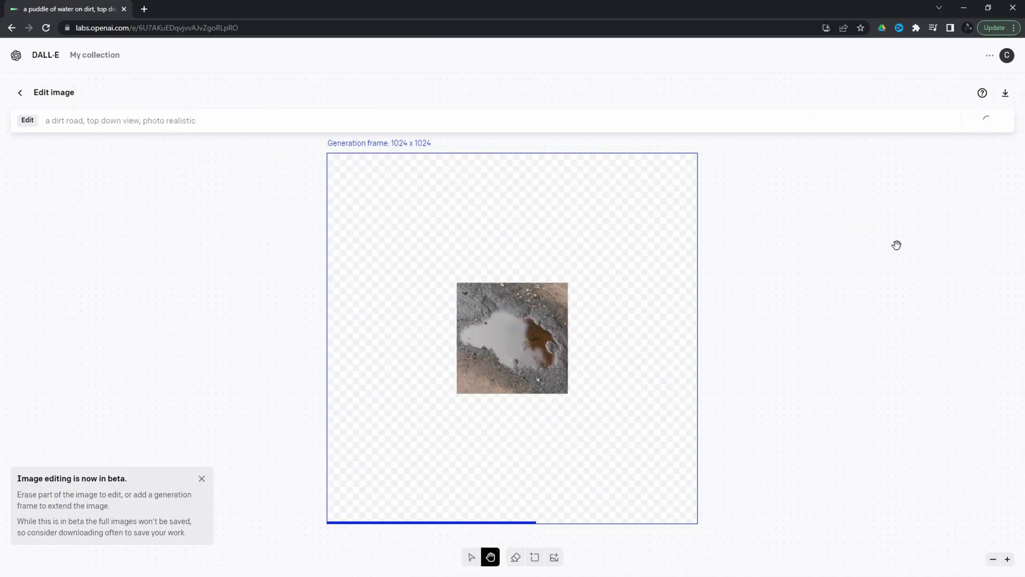
Choose a dirt road variant and save it as 002.png.
{"action": "key", "text": "Right"}
{"action": "key", "text": "Return"}
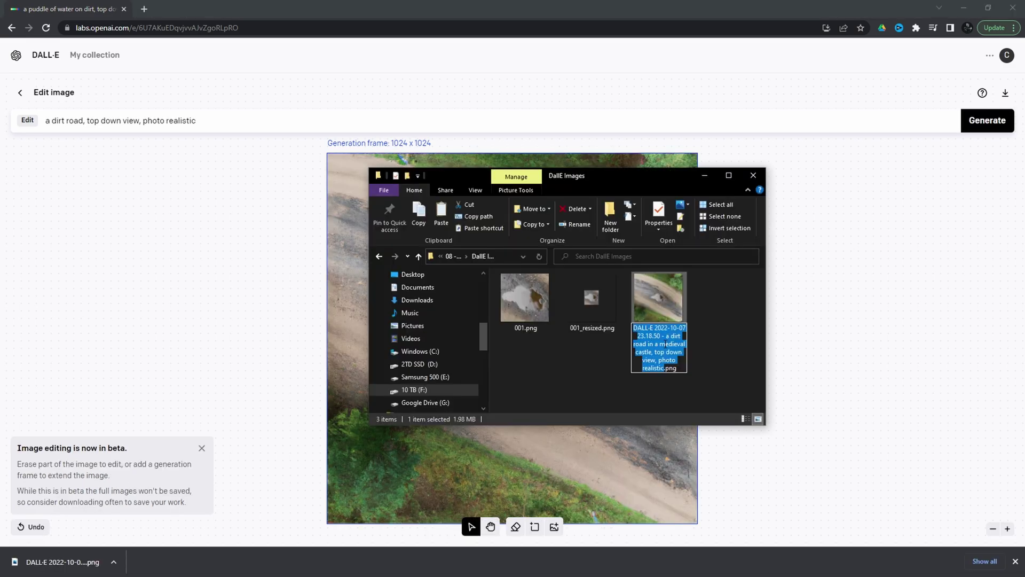
{"action": "type", "text": "002"}
{"action": "key", "text": "Return"}
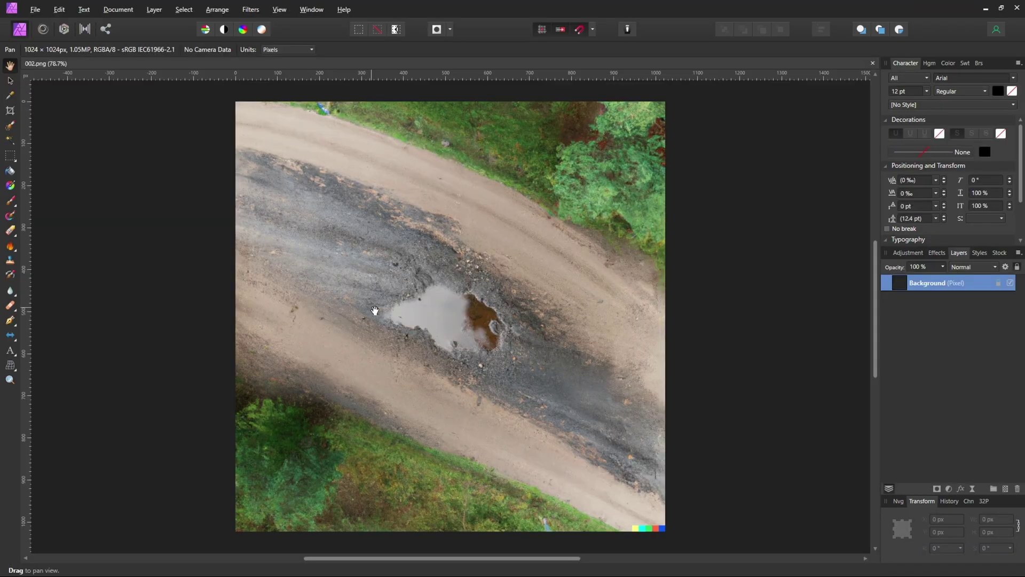
Inspect image 002 and back out of an export without overwriting the existing file.
{"action": "scroll", "coordinate": [677, 447], "scroll_direction": "up", "scroll_amount": 3}
{"action": "key", "text": "m"}
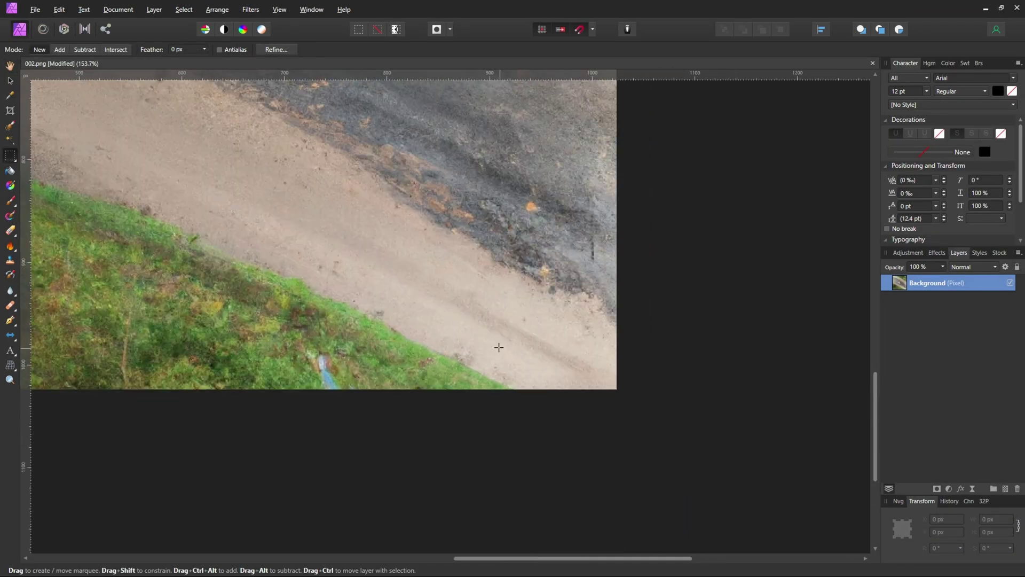
{"action": "scroll", "coordinate": [499, 348], "scroll_direction": "down", "scroll_amount": 5}
{"action": "key", "text": "ctrl+alt+shift+w"}
{"action": "left_click", "coordinate": [599, 359]}
{"action": "left_click", "coordinate": [583, 353]}
{"action": "left_click", "coordinate": [533, 334]}
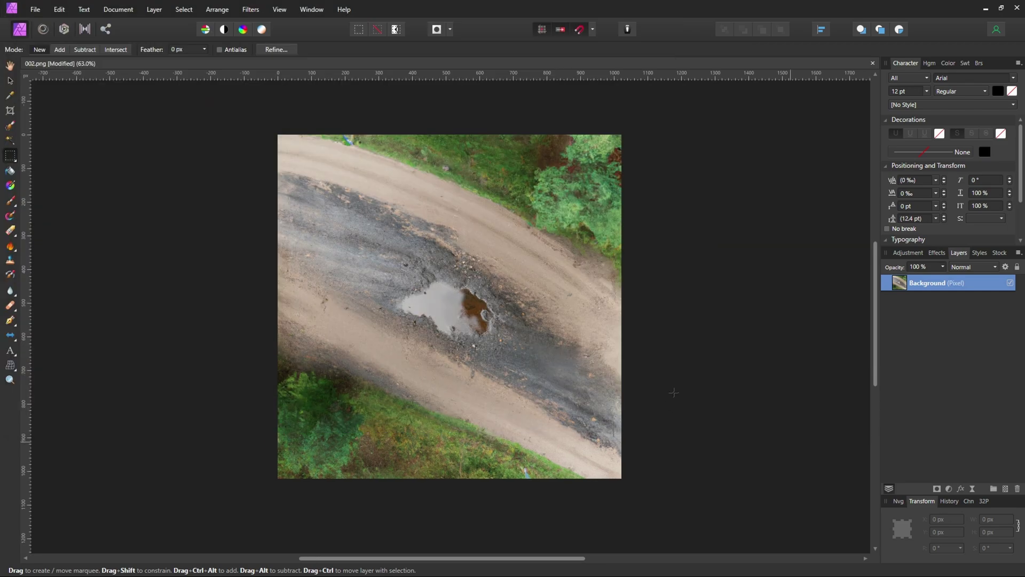
Scale the layer to 30% and export it as 002_res.png.
{"action": "key", "text": "v"}
{"action": "left_click", "coordinate": [996, 519]}
{"action": "type", "text": "30%"}
{"action": "key", "text": "Return"}
{"action": "key", "text": "ctrl+alt+shift+w"}
{"action": "left_click", "coordinate": [600, 360]}
{"action": "key", "text": "Right"}
{"action": "type", "text": "_res"}
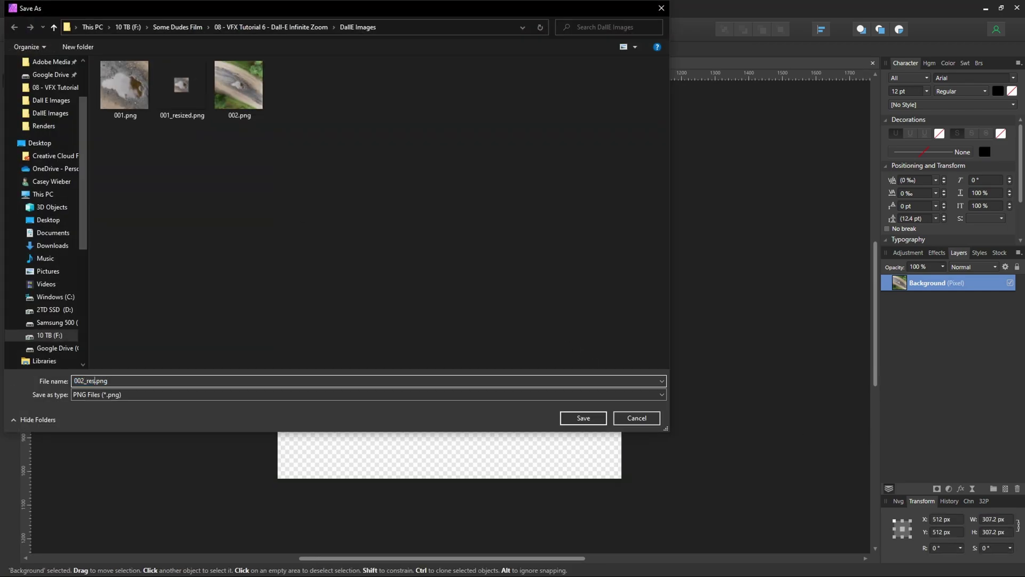
{"action": "key", "text": "Return"}
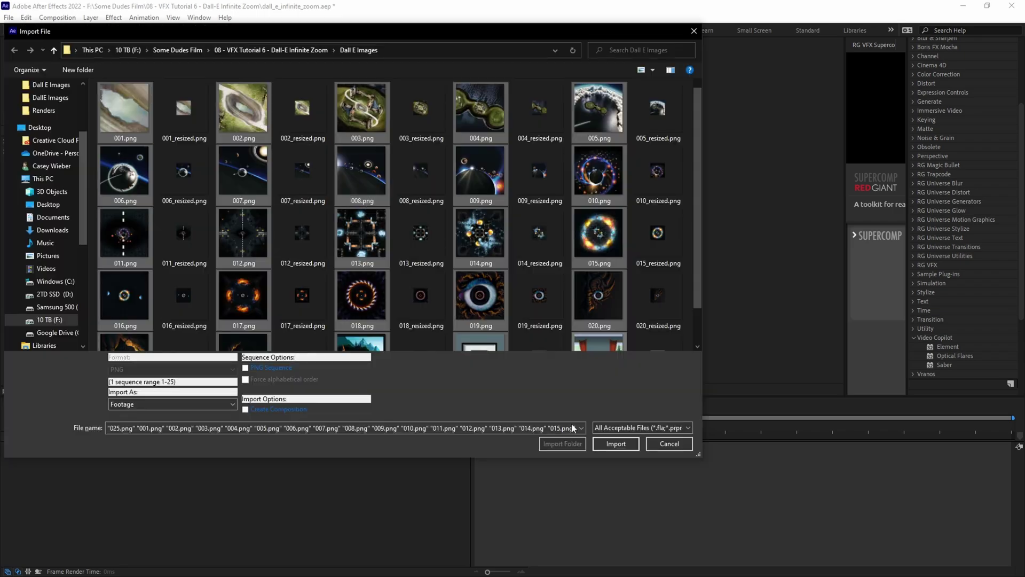
Import frames 001–025 and build a 10-second composition named Frames 1-10 from 001.png.
{"action": "left_click", "coordinate": [617, 444]}
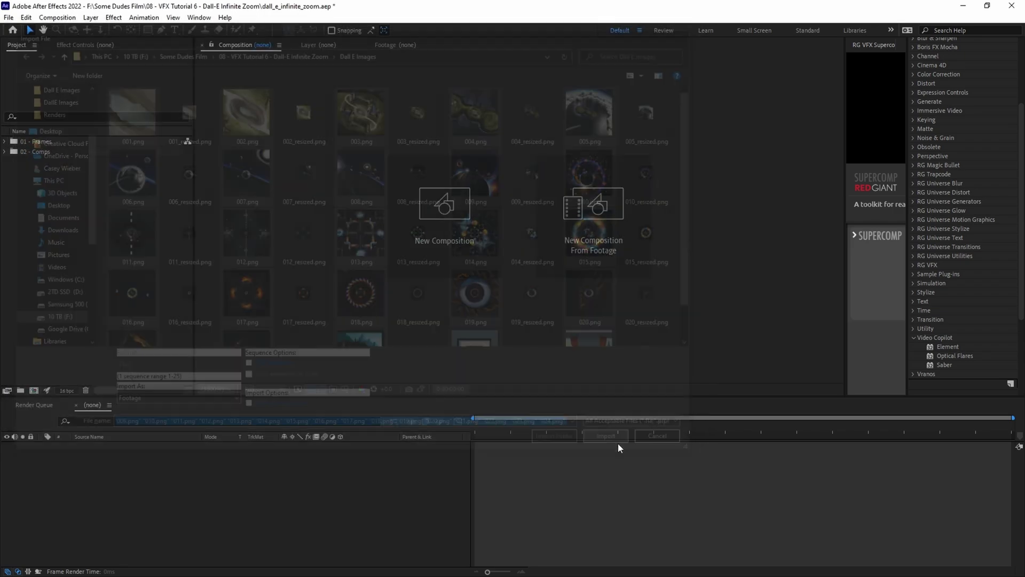
{"action": "left_click", "coordinate": [34, 391]}
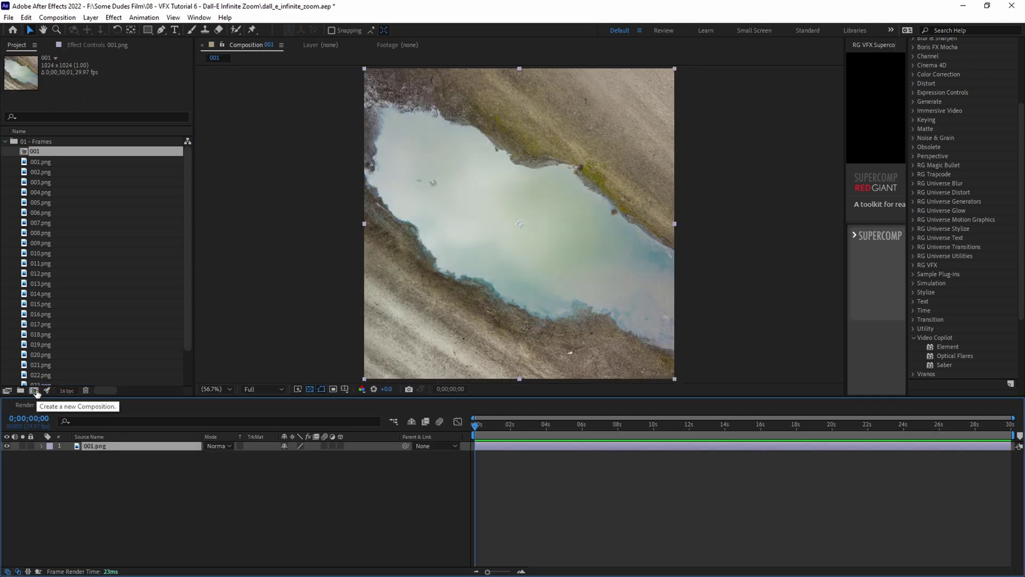
{"action": "left_click", "coordinate": [57, 17]}
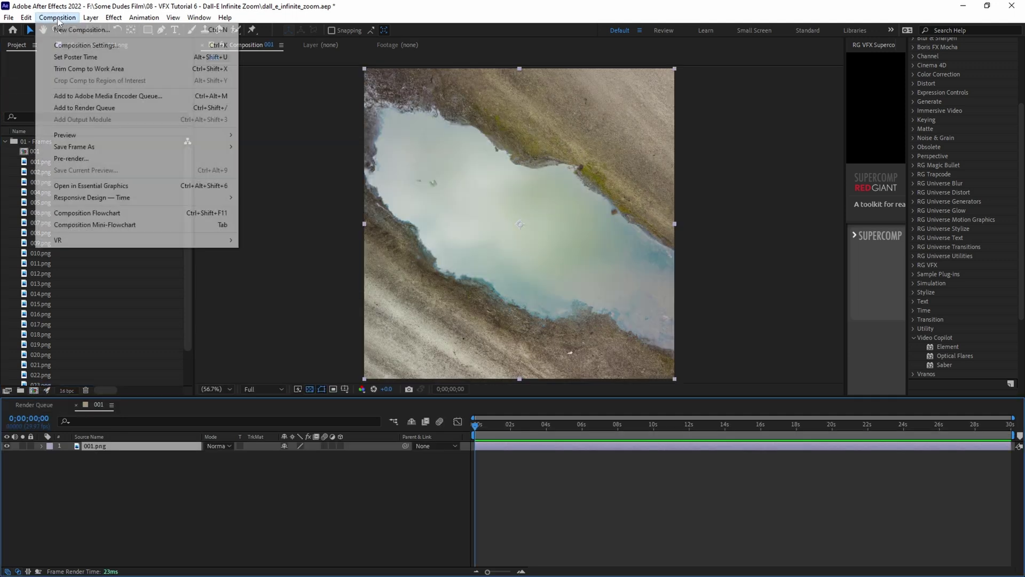
{"action": "left_click", "coordinate": [70, 45]}
{"action": "type", "text": "Frames 1-10"}
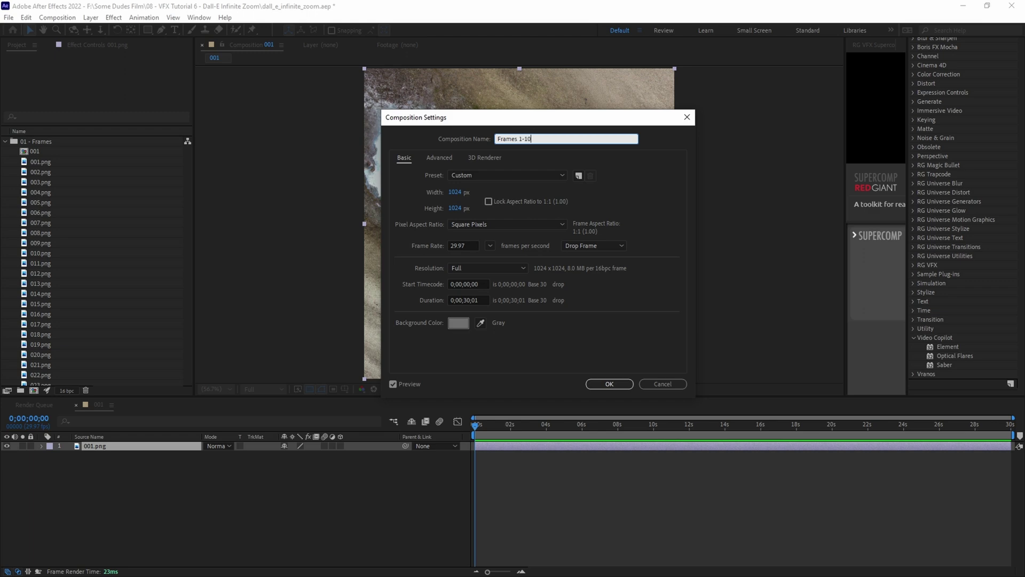
{"action": "double_click", "coordinate": [470, 300]}
{"action": "type", "text": "10"}
{"action": "left_click", "coordinate": [610, 384]}
Add 002–010.png as layers in Frames 1-10.
{"action": "left_click", "coordinate": [43, 161]}
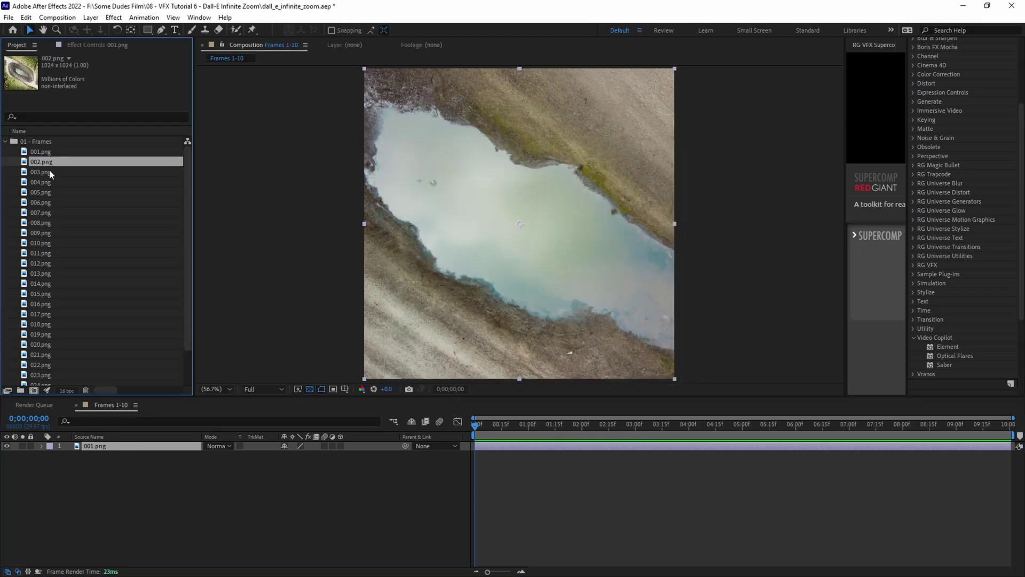
{"action": "left_click", "coordinate": [40, 246], "text": "shift"}
{"action": "left_click_drag", "start_coordinate": [44, 162], "coordinate": [121, 460]}
Create a composition from 011.png and name it Frames 11-20.
{"action": "key", "text": "Down"}
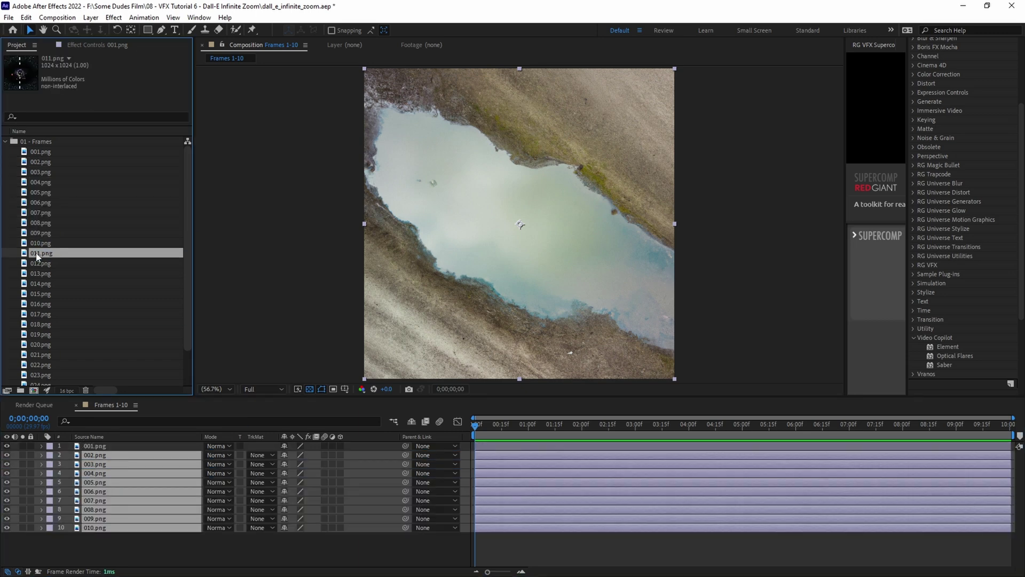
{"action": "left_click_drag", "start_coordinate": [40, 393], "coordinate": [34, 392]}
{"action": "left_click", "coordinate": [63, 17]}
{"action": "left_click", "coordinate": [85, 41]}
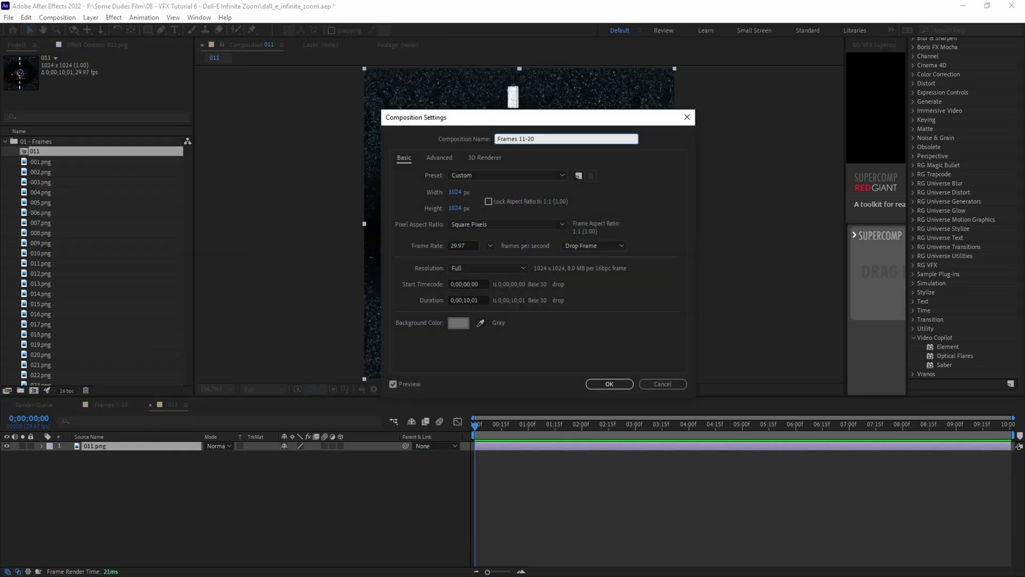
{"action": "type", "text": "Frames 11-20"}
{"action": "key", "text": "Return"}
Add 012–020.png to Frames 11-20, then return to Frames 1-10 with layer 001.png selected.
{"action": "scroll", "coordinate": [52, 253], "scroll_direction": "down", "scroll_amount": 1}
{"action": "left_click", "coordinate": [40, 253]}
{"action": "left_click", "coordinate": [40, 335], "text": "shift"}
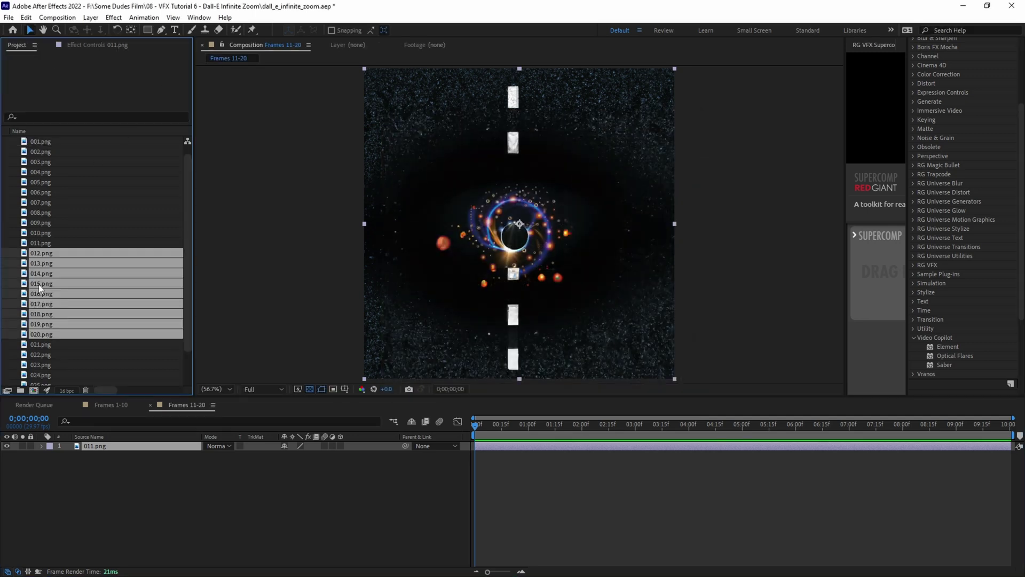
{"action": "left_click_drag", "start_coordinate": [39, 284], "coordinate": [91, 476]}
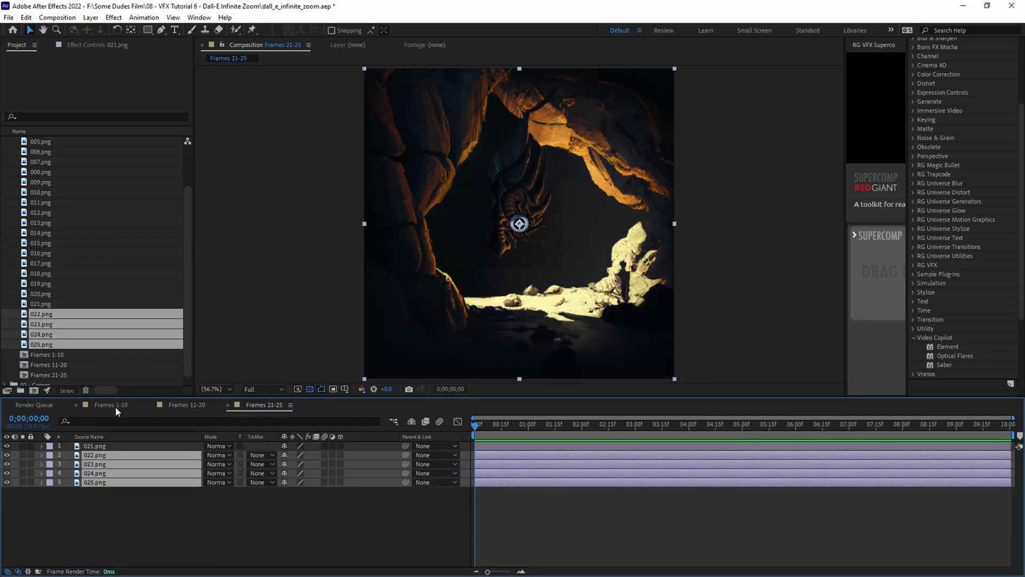
{"action": "left_click", "coordinate": [111, 405]}
{"action": "left_click", "coordinate": [118, 446]}
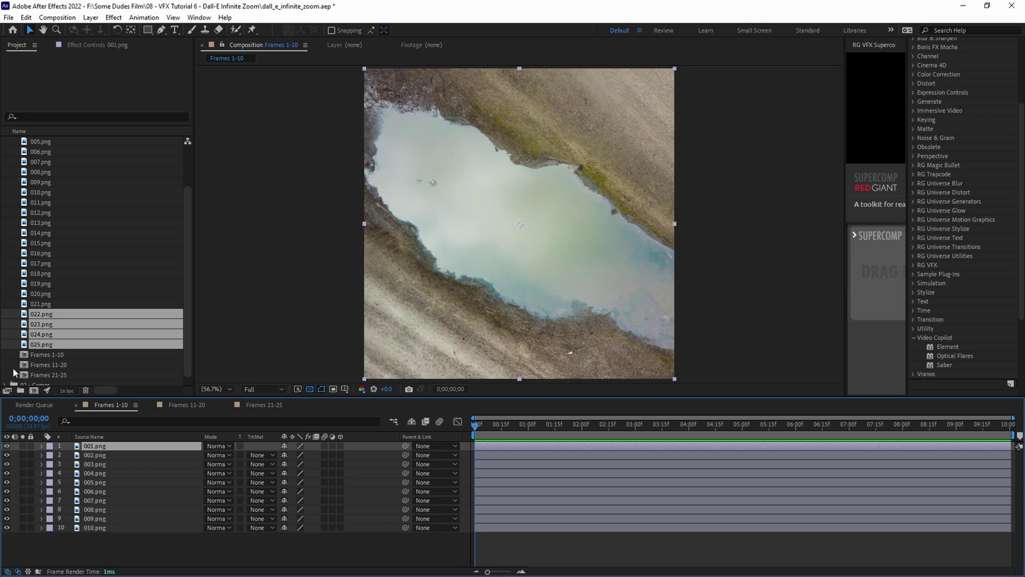
Scale 001.png to 30% and parent it to 002.png.
{"action": "key", "text": "s"}
{"action": "left_click", "coordinate": [310, 455]}
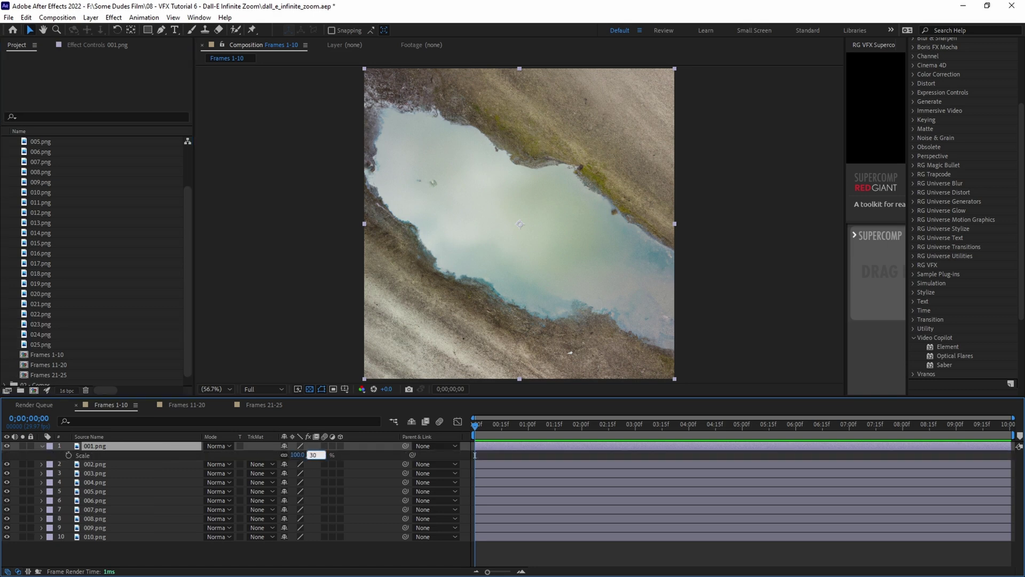
{"action": "type", "text": "30"}
{"action": "key", "text": "Return"}
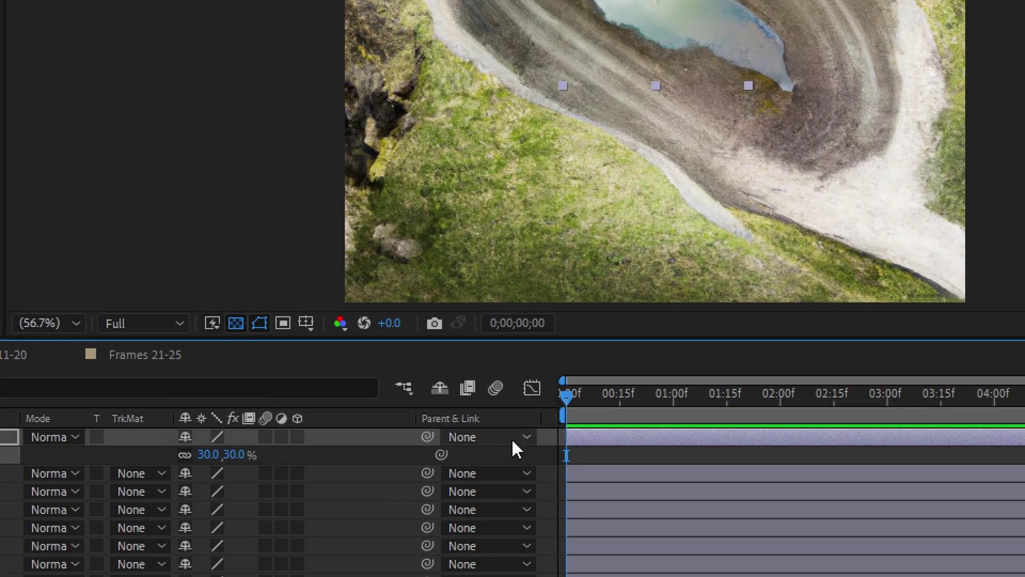
{"action": "left_click", "coordinate": [448, 445]}
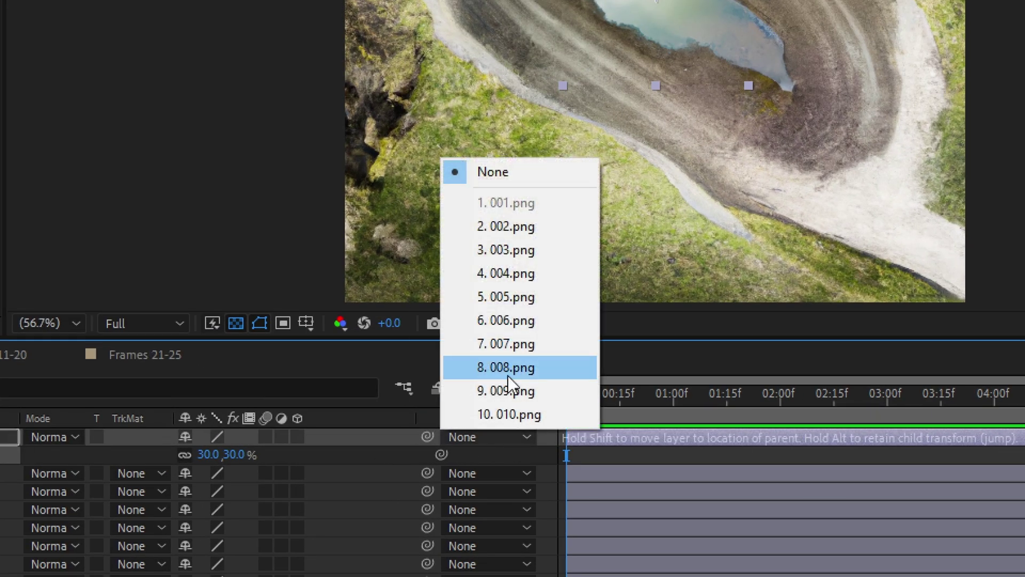
{"action": "left_click", "coordinate": [507, 225]}
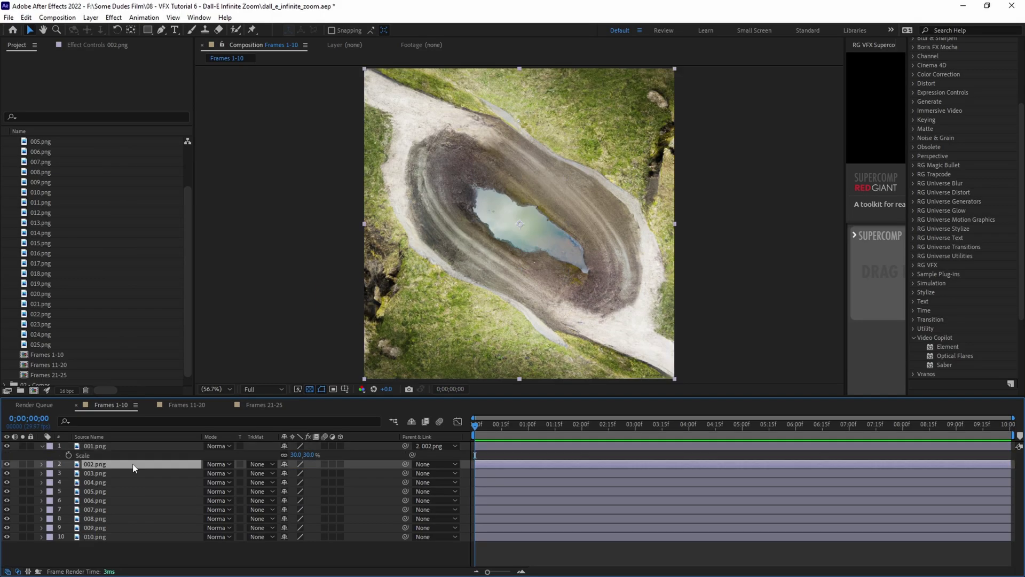
Draw a rectangular mask around the nested 001.png image in the viewer.
{"action": "left_click", "coordinate": [94, 445]}
{"action": "scroll", "coordinate": [472, 304], "scroll_direction": "up", "scroll_amount": 4}
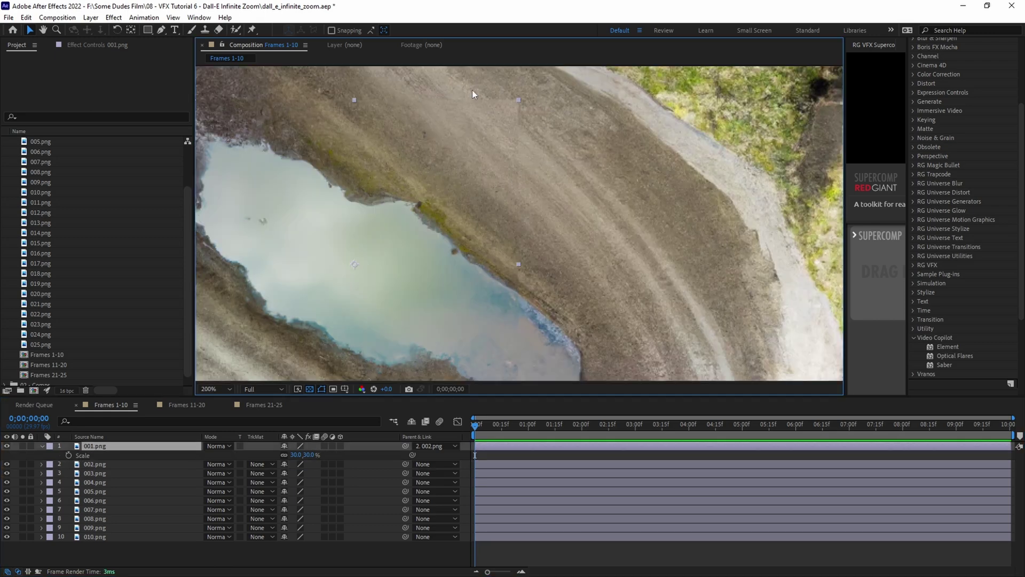
{"action": "left_click_drag", "start_coordinate": [395, 246], "coordinate": [562, 239]}
{"action": "key", "text": "shift+slash"}
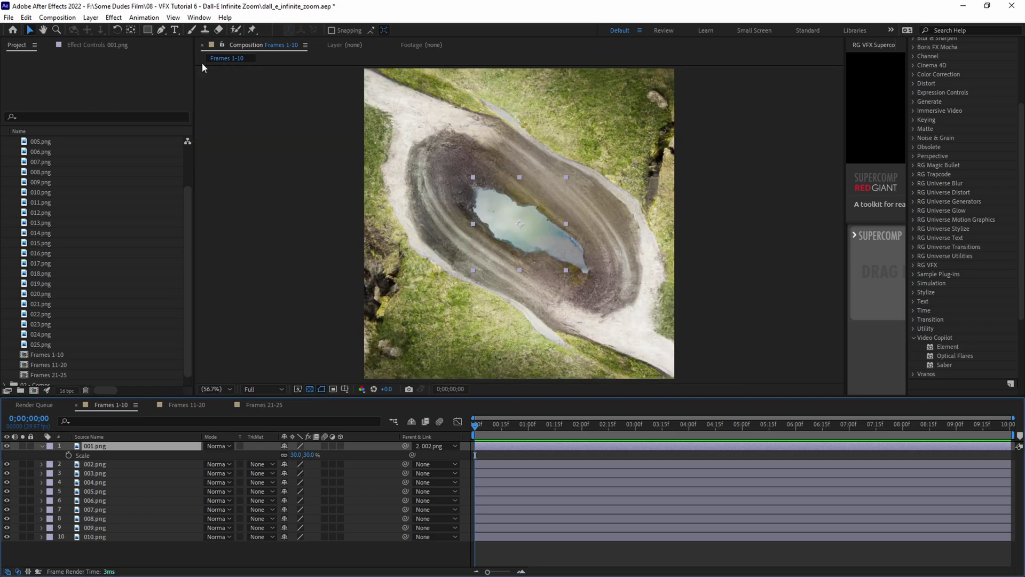
{"action": "left_click", "coordinate": [148, 30]}
{"action": "key", "text": "slash"}
{"action": "left_click_drag", "start_coordinate": [451, 156], "coordinate": [601, 302]}
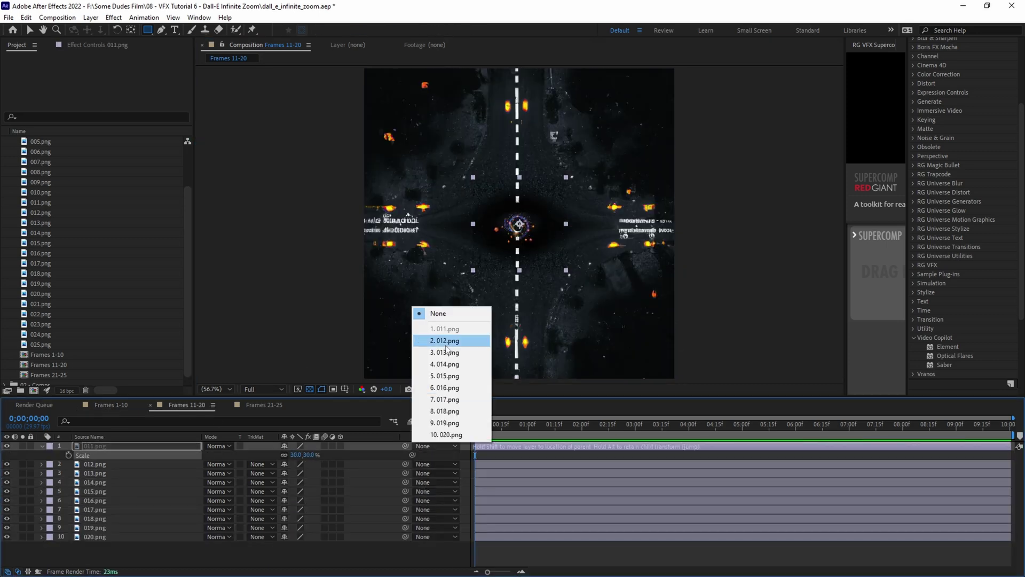
Parent the first Frames 11-20 layer to 012.png and return to Frames 1-10.
{"action": "left_click", "coordinate": [444, 340]}
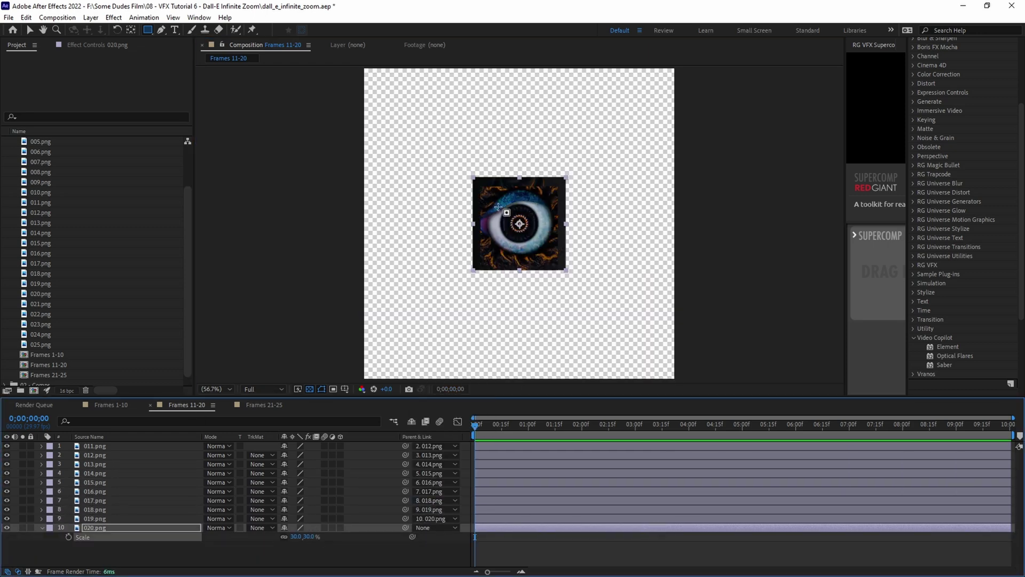
{"action": "left_click", "coordinate": [102, 405]}
Keyframe 010.png's Scale at 30% at 10 s, then enlarge it to fill the frame at 0 s.
{"action": "left_click", "coordinate": [103, 529]}
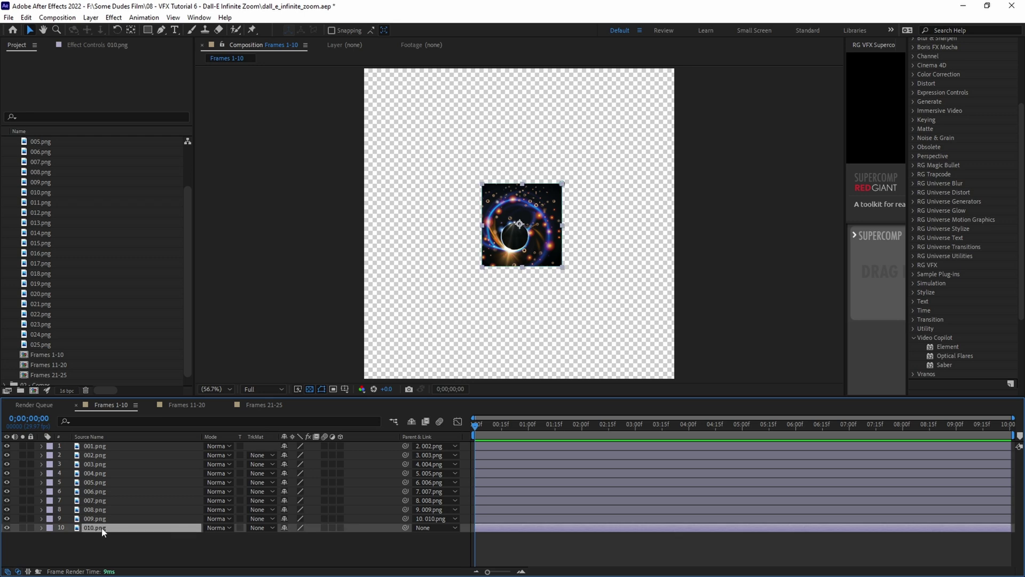
{"action": "left_click_drag", "start_coordinate": [884, 426], "coordinate": [1019, 429]}
{"action": "key", "text": "s"}
{"action": "left_click", "coordinate": [69, 537]}
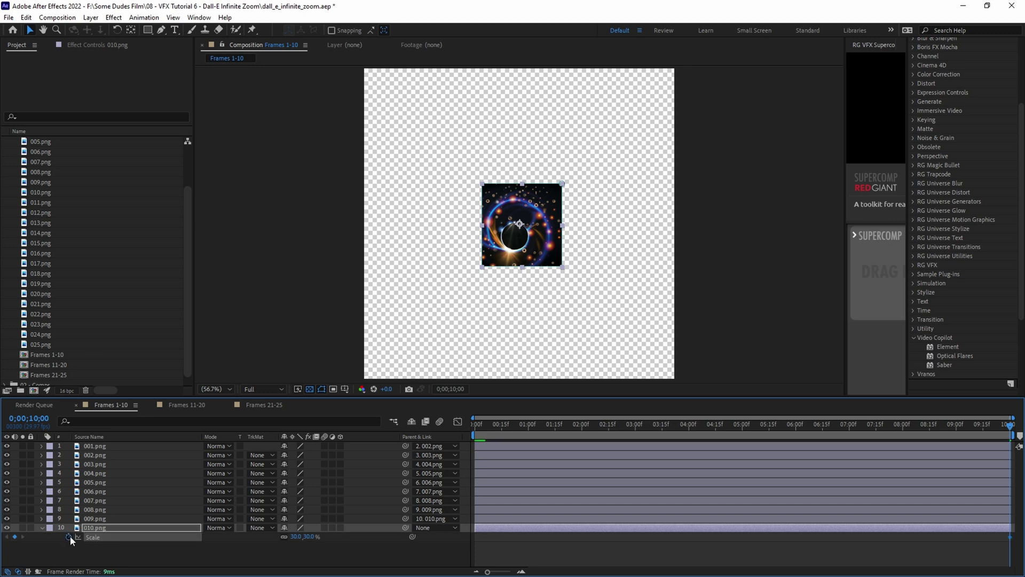
{"action": "left_click_drag", "start_coordinate": [570, 425], "coordinate": [439, 425]}
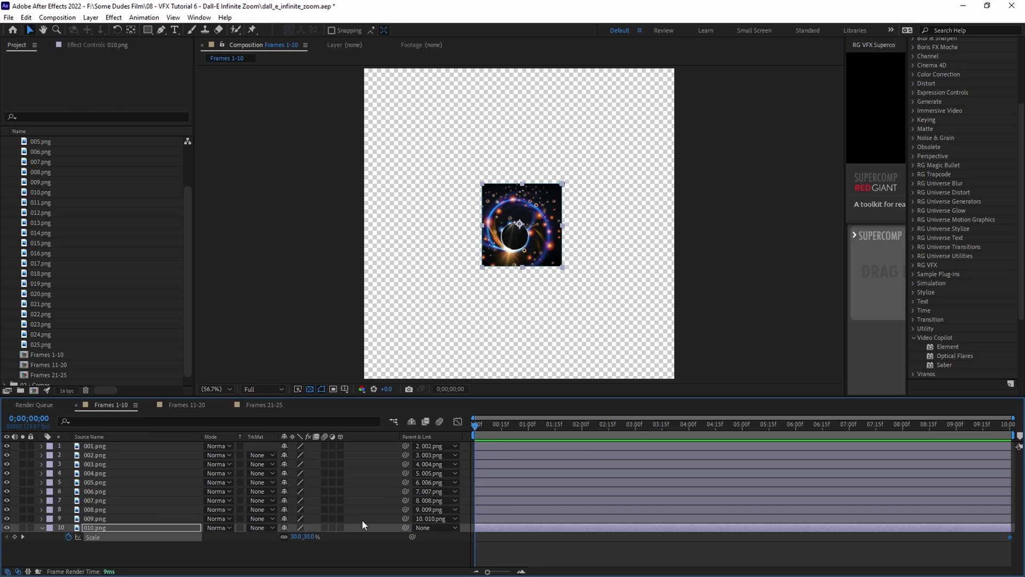
{"action": "left_click_drag", "start_coordinate": [309, 539], "coordinate": [1024, 467]}
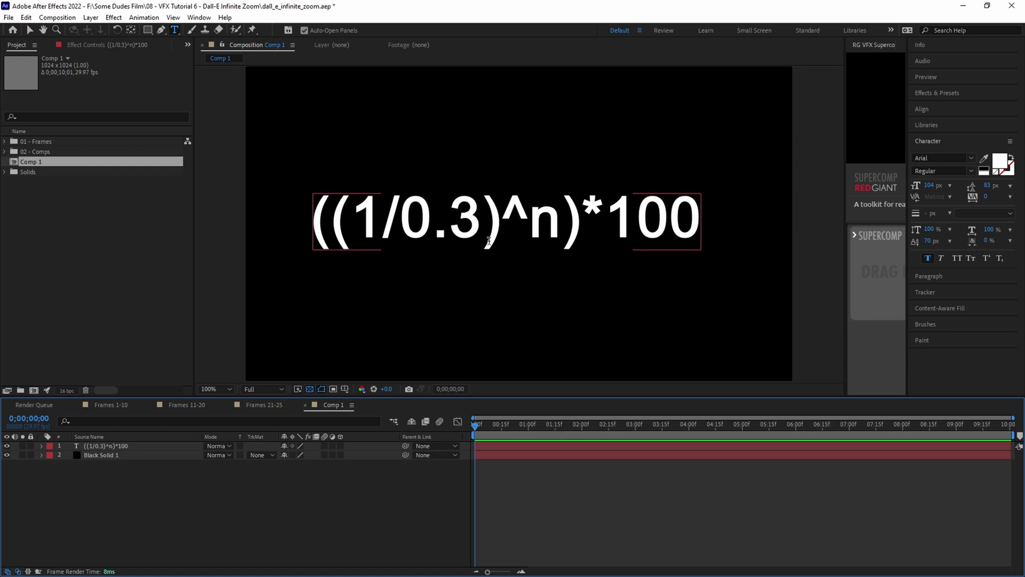
Replace n with 11 in the formula text so it evaluates ((1/0.3)^11)*100 to 56,450,292.694767.
{"action": "left_click", "coordinate": [568, 220]}
{"action": "left_click", "coordinate": [568, 220]}
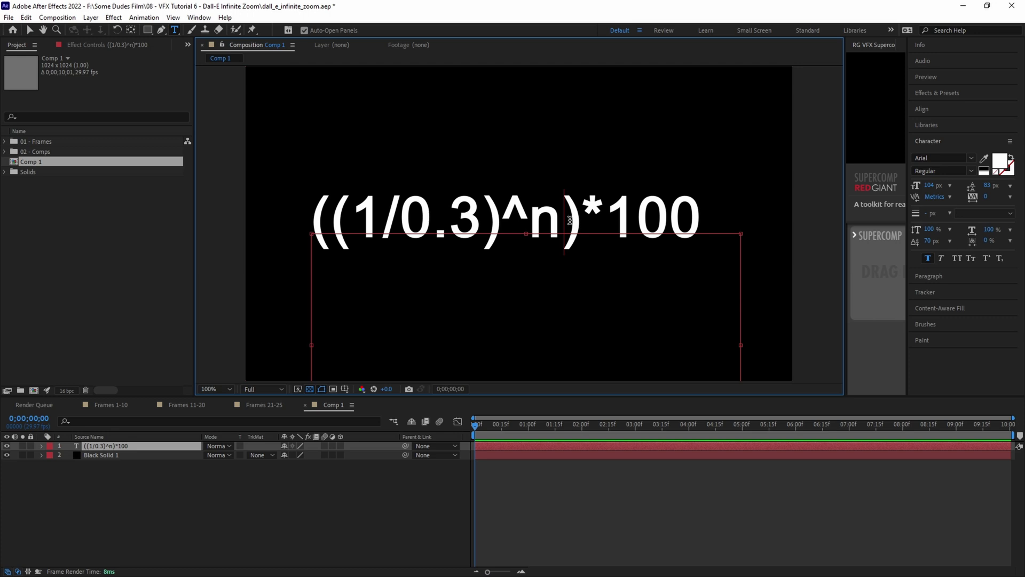
{"action": "key", "text": "BackSpace"}
{"action": "type", "text": "11"}
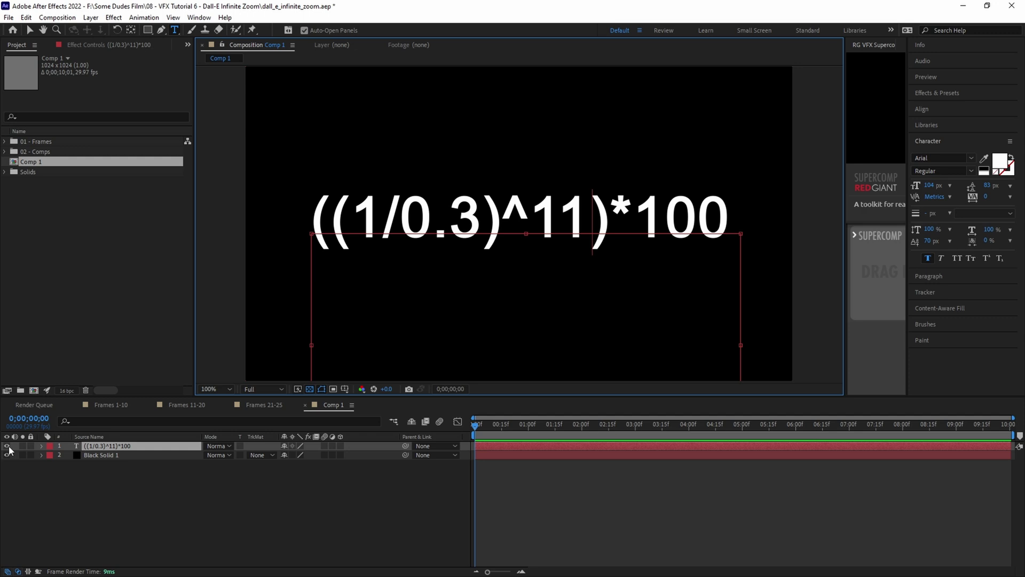
{"action": "key", "text": "KP_Enter"}
{"action": "left_click", "coordinate": [102, 512]}
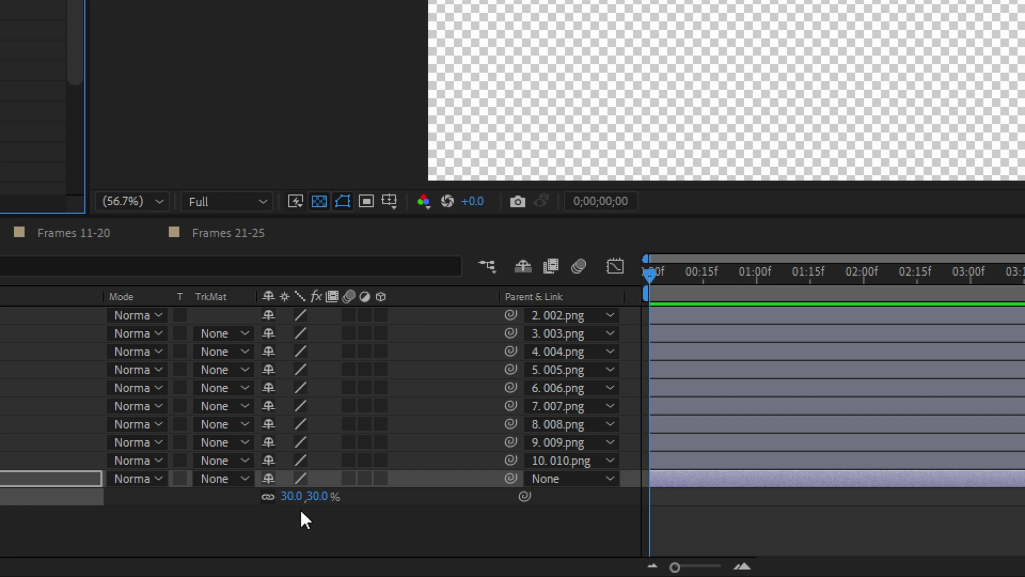
Set layer 010's starting Scale to 56450292.7%, preview the zoom-out, and select both Scale keyframes.
{"action": "left_click", "coordinate": [297, 533]}
{"action": "type", "text": "34767"}
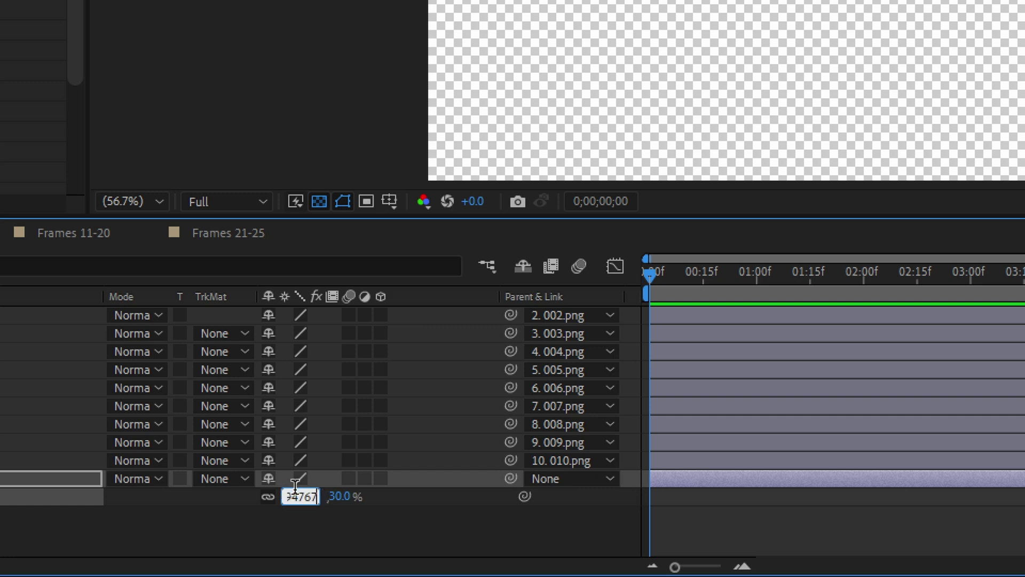
{"action": "key", "text": "Return"}
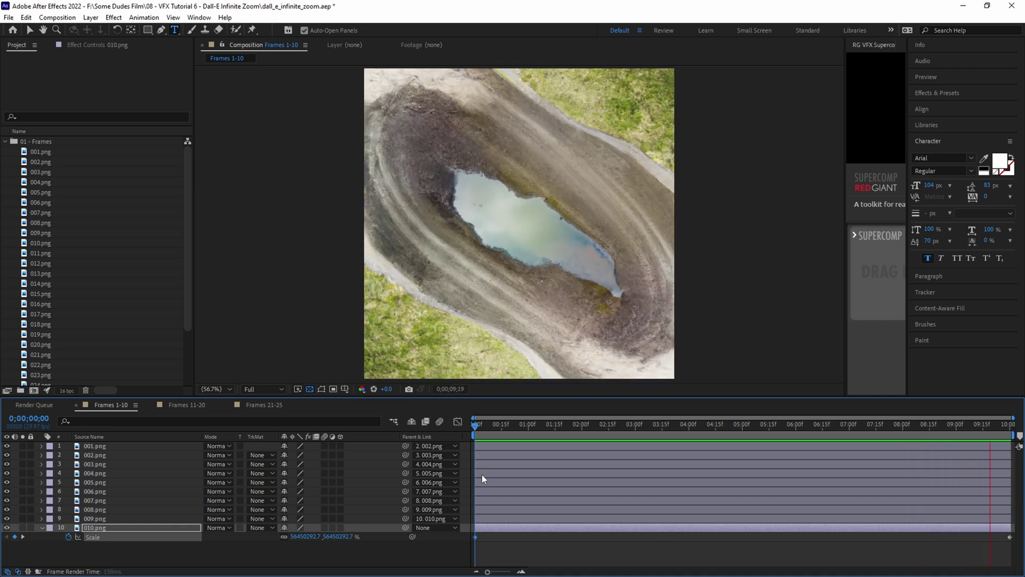
{"action": "key", "text": "space"}
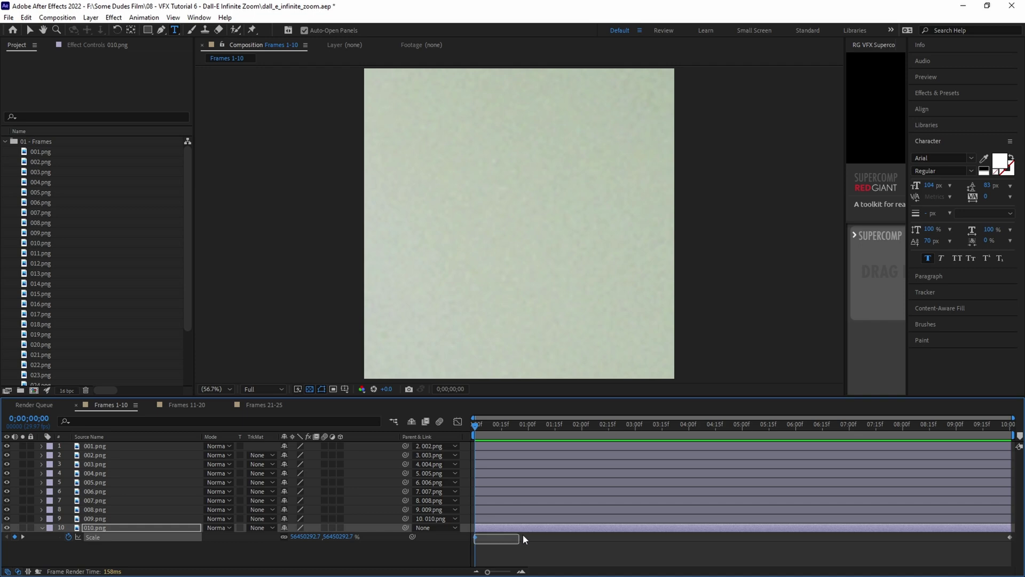
{"action": "left_click_drag", "start_coordinate": [523, 534], "coordinate": [1012, 541]}
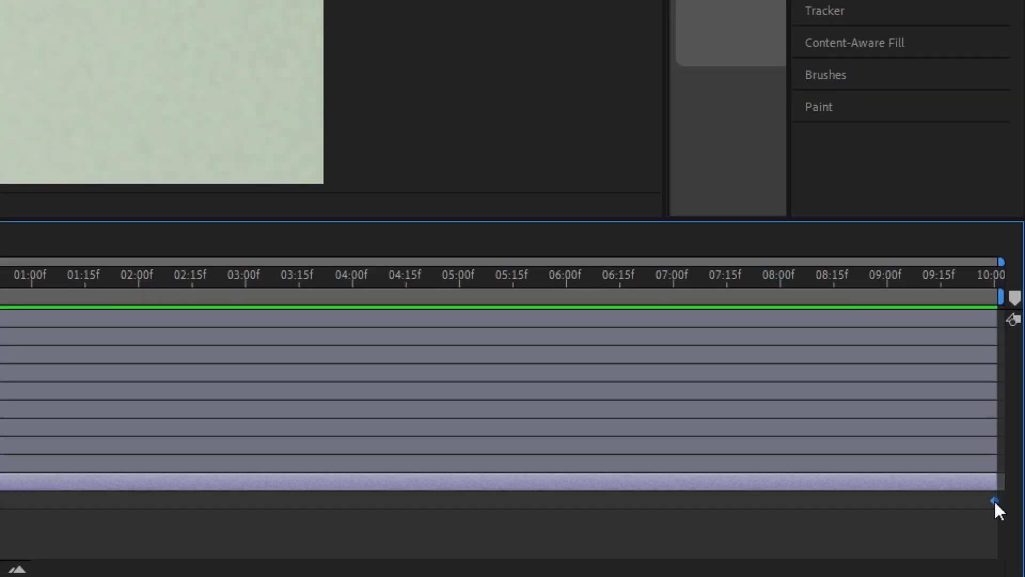
Apply Keyframe Assistant > Exponential Scale to layer 010's two Scale keyframes.
{"action": "right_click", "coordinate": [1000, 512]}
{"action": "mouse_move", "coordinate": [847, 499]}
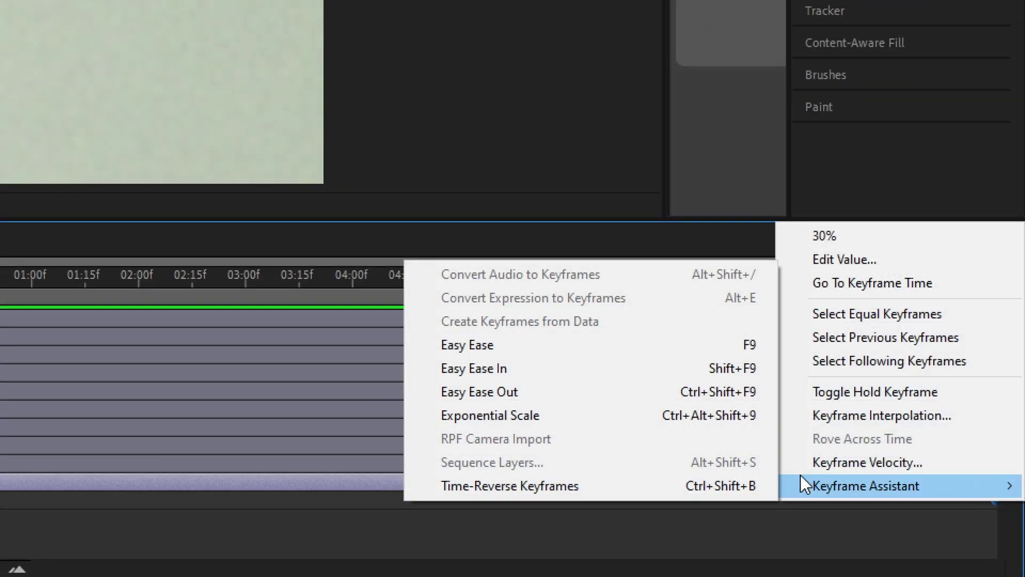
{"action": "left_click", "coordinate": [608, 415]}
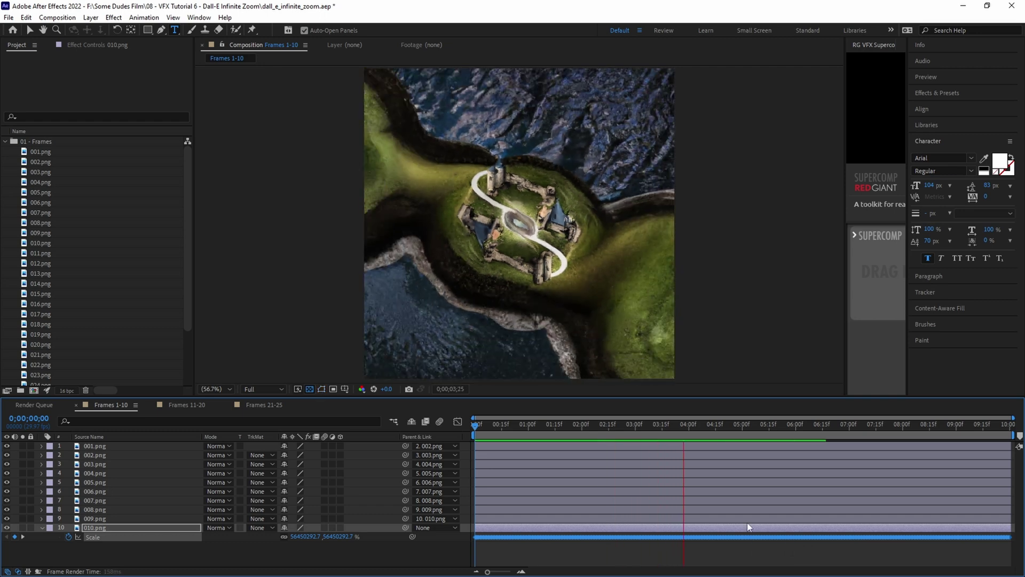
Check the Frames 11-20 and Frames 21-25 comps, then return to Frames 1-10.
{"action": "left_click", "coordinate": [187, 405]}
{"action": "left_click", "coordinate": [51, 527]}
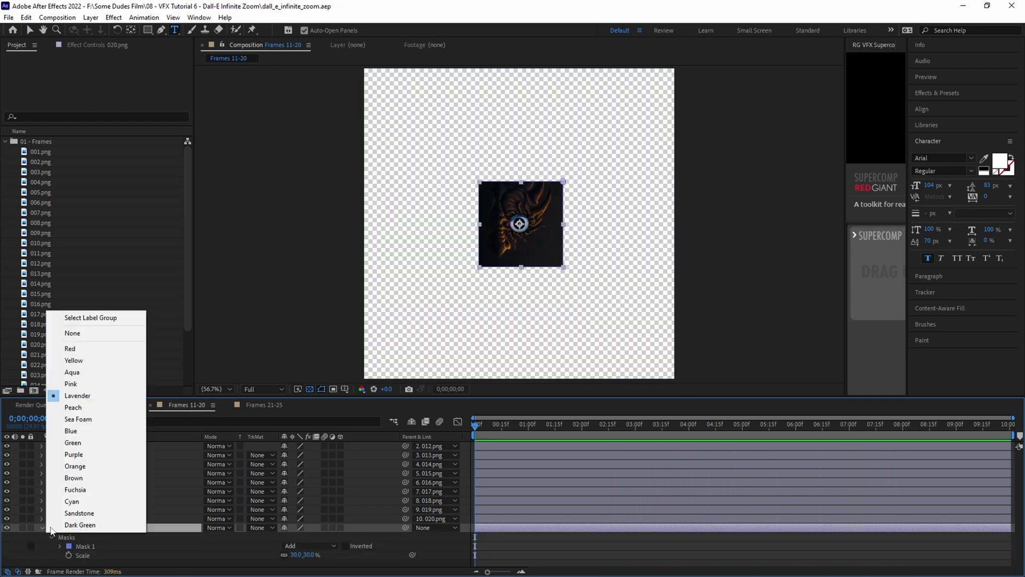
{"action": "key", "text": "Escape"}
{"action": "left_click", "coordinate": [91, 483]}
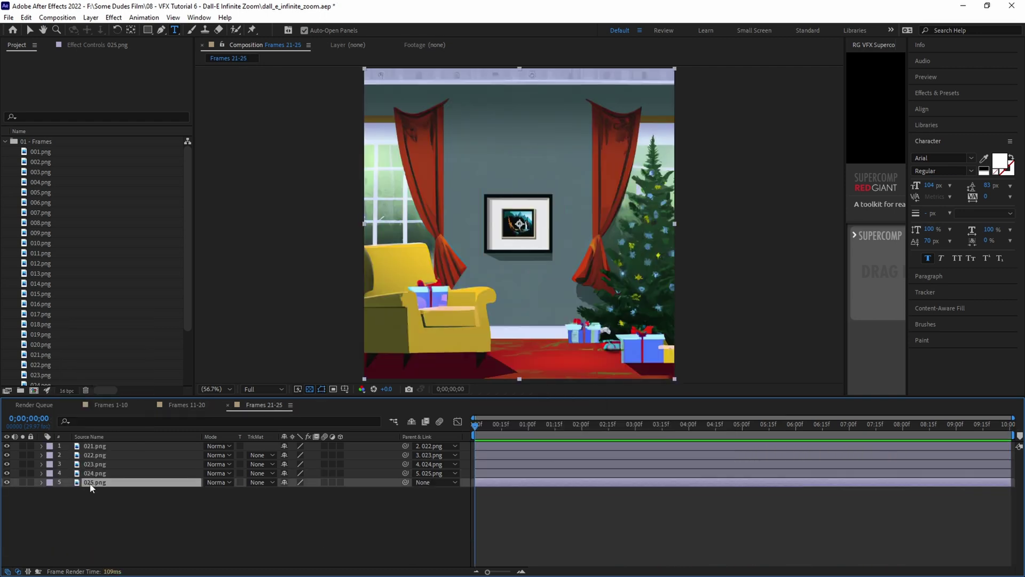
{"action": "left_click", "coordinate": [111, 404]}
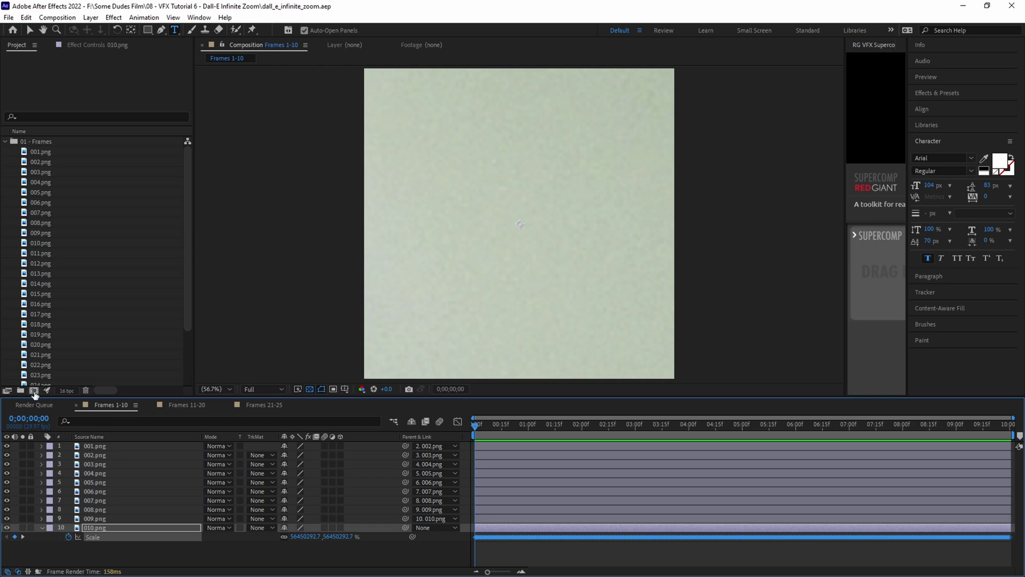
{"action": "left_click", "coordinate": [33, 391]}
Create a 30-second composition named Layers and select the three Frames comps in the Project panel.
{"action": "type", "text": "Layers"}
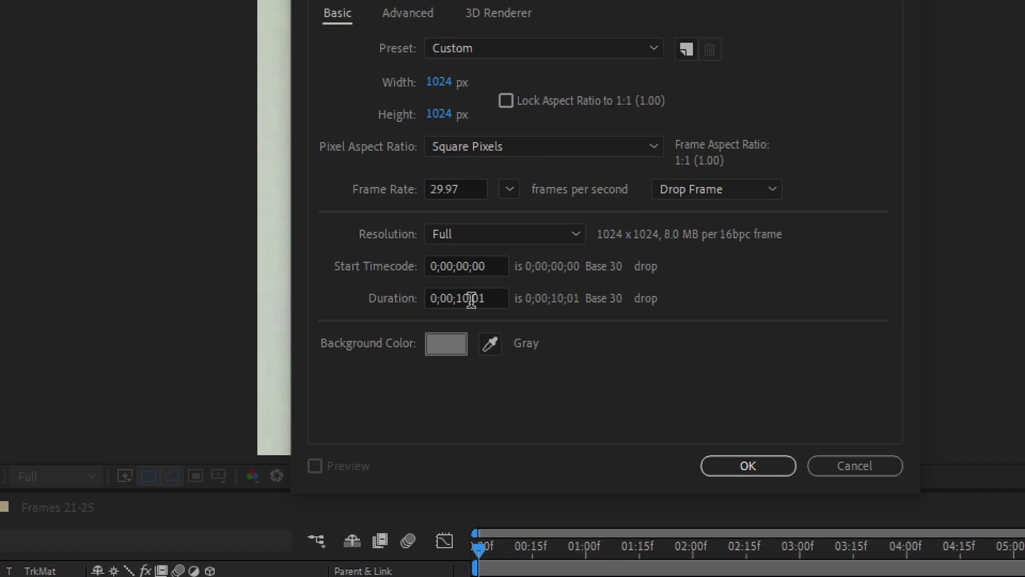
{"action": "double_click", "coordinate": [471, 300]}
{"action": "type", "text": "30"}
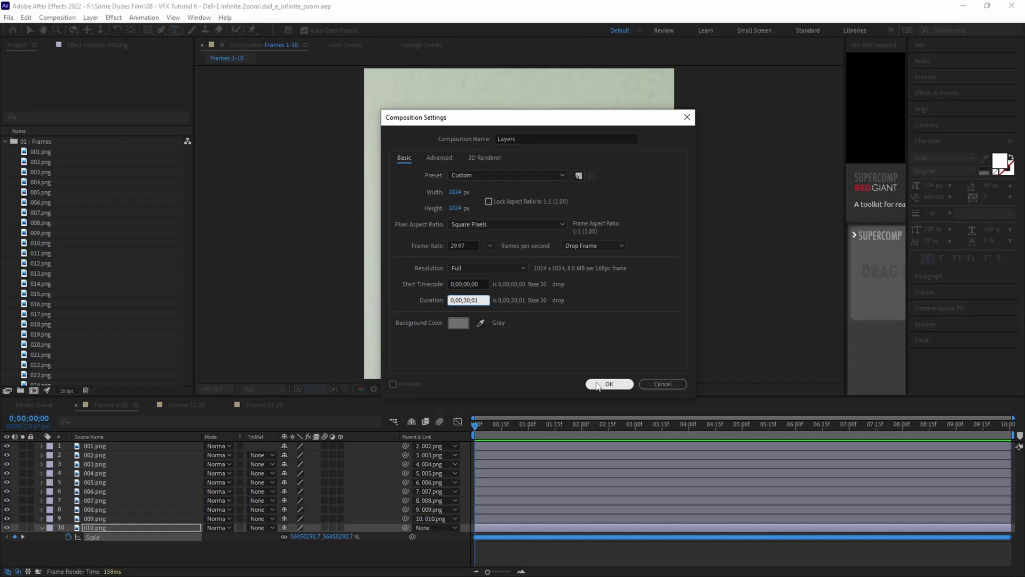
{"action": "left_click", "coordinate": [748, 465]}
{"action": "left_click", "coordinate": [41, 335]}
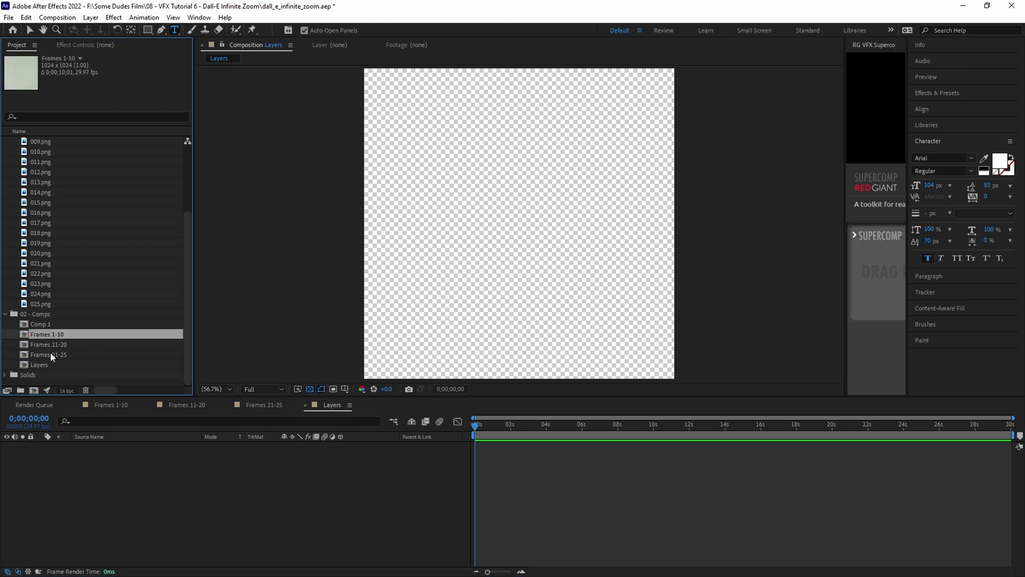
{"action": "left_click", "coordinate": [50, 354], "text": "shift"}
Add the three Frames comps to Layers and align Frames 11-20 to Frames 1-10 using temporary lower opacity.
{"action": "left_click_drag", "start_coordinate": [53, 335], "coordinate": [92, 451]}
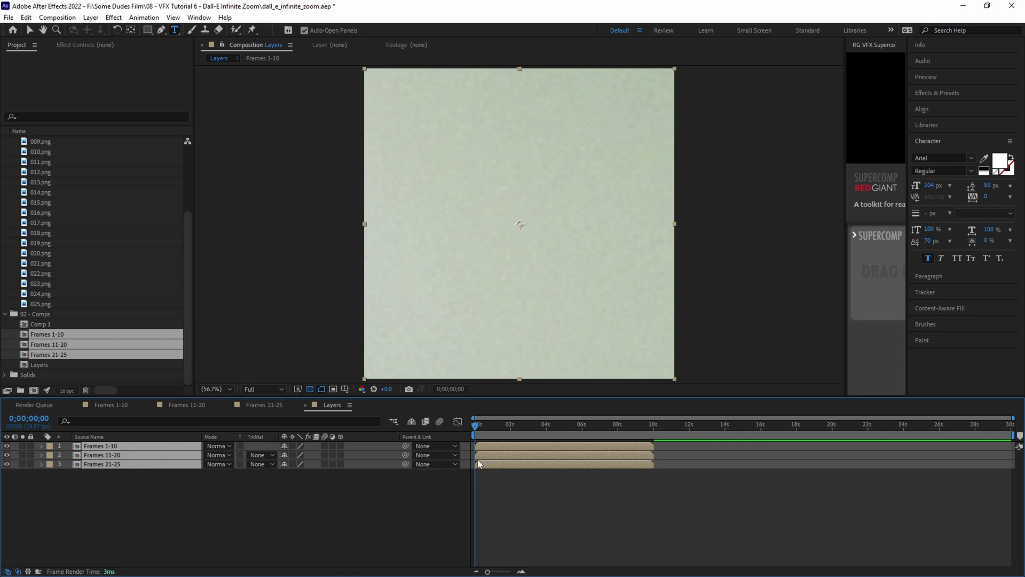
{"action": "left_click_drag", "start_coordinate": [521, 456], "coordinate": [687, 456]}
{"action": "left_click", "coordinate": [106, 447]}
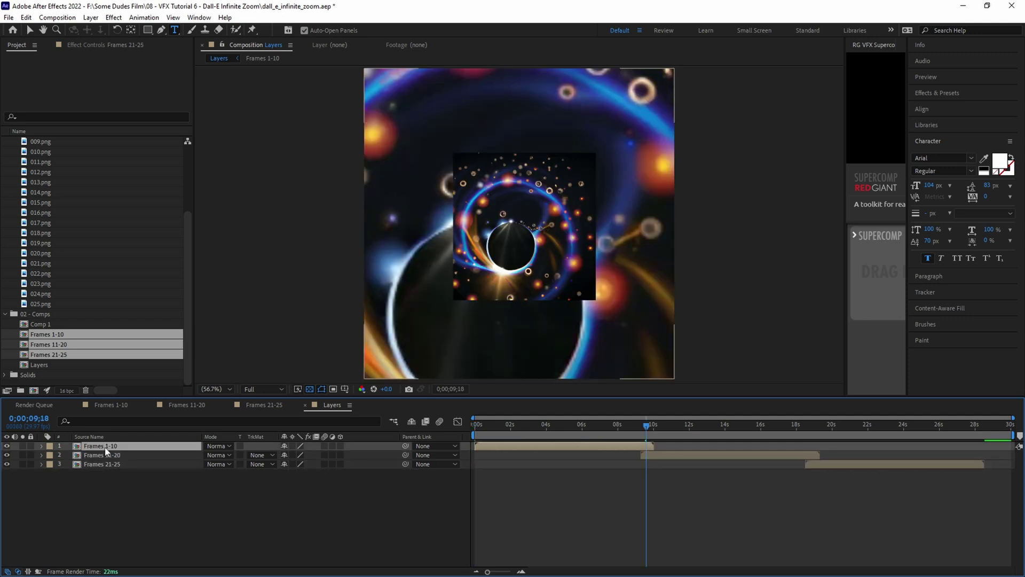
{"action": "key", "text": "t"}
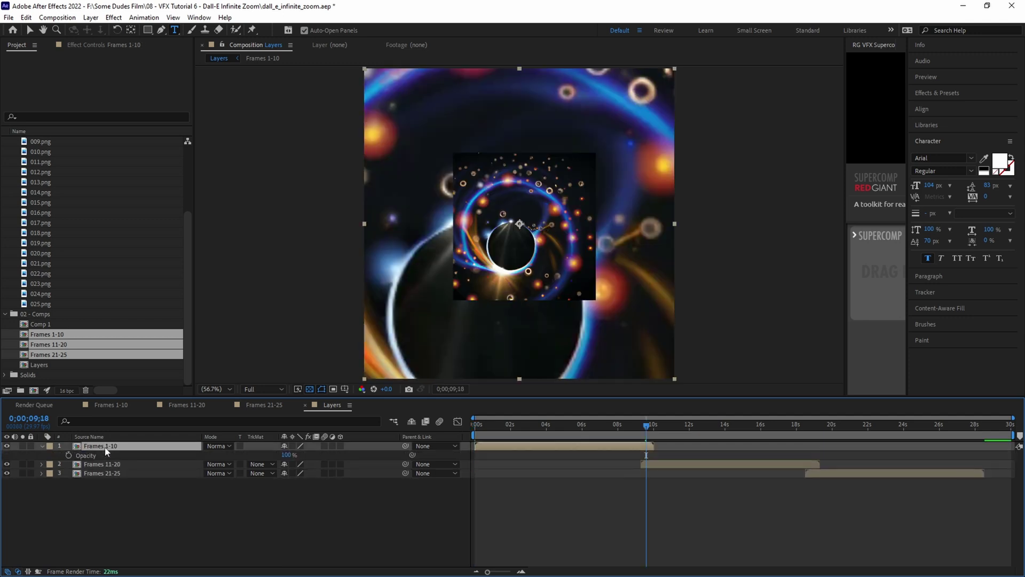
{"action": "left_click_drag", "start_coordinate": [287, 454], "coordinate": [252, 454]}
{"action": "key", "text": "semicolon"}
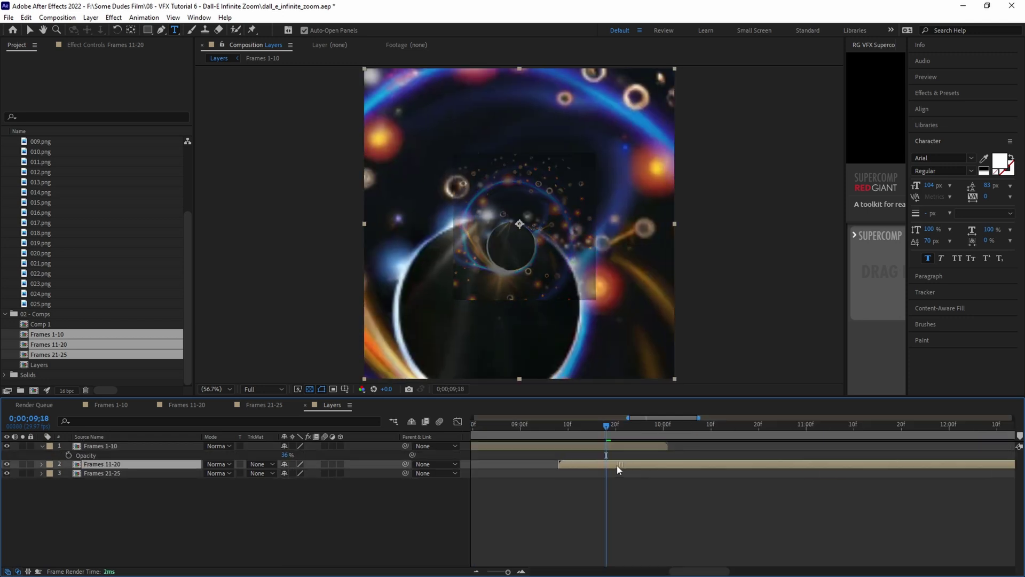
{"action": "left_click_drag", "start_coordinate": [617, 466], "coordinate": [483, 466]}
{"action": "left_click_drag", "start_coordinate": [287, 455], "coordinate": [549, 454]}
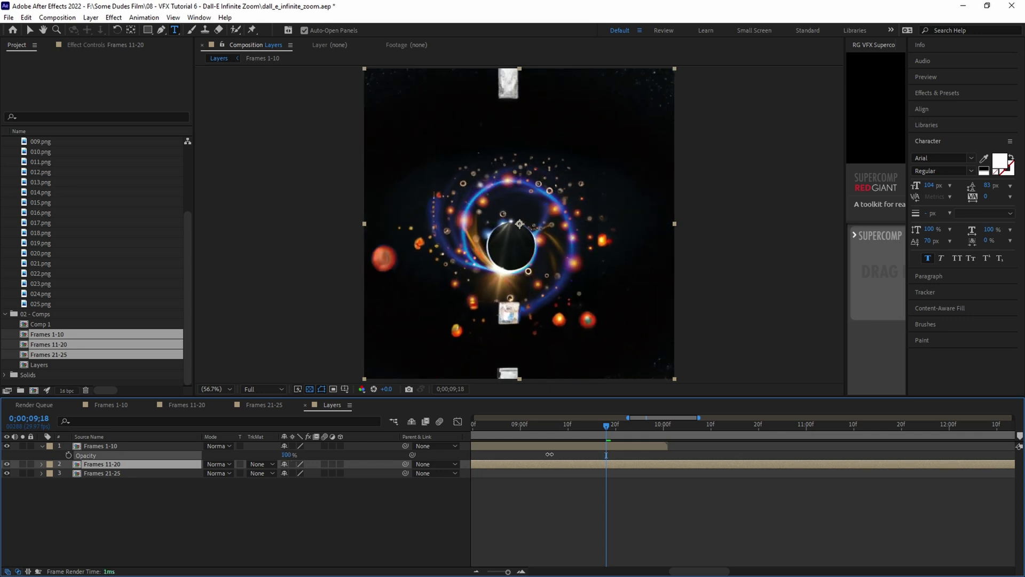
Nest the Layers comp inside a new composition and bring up its settings.
{"action": "key", "text": "t"}
{"action": "left_click", "coordinate": [789, 483]}
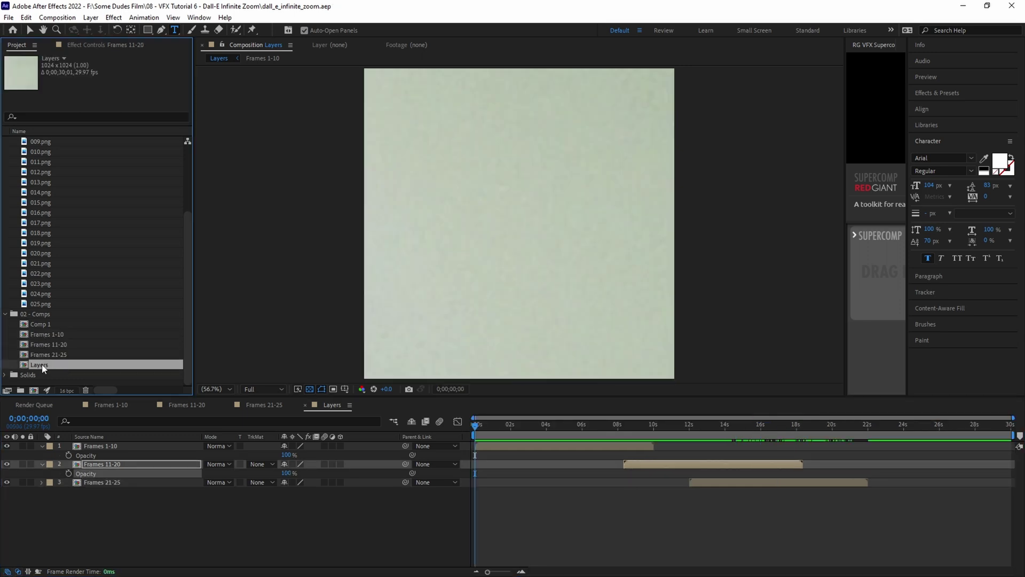
{"action": "left_click_drag", "start_coordinate": [44, 369], "coordinate": [33, 389]}
{"action": "key", "text": "ctrl+k"}
Name the comp Trim, end its work area at 22s, and trim the comp to the work area.
{"action": "type", "text": "Tri"}
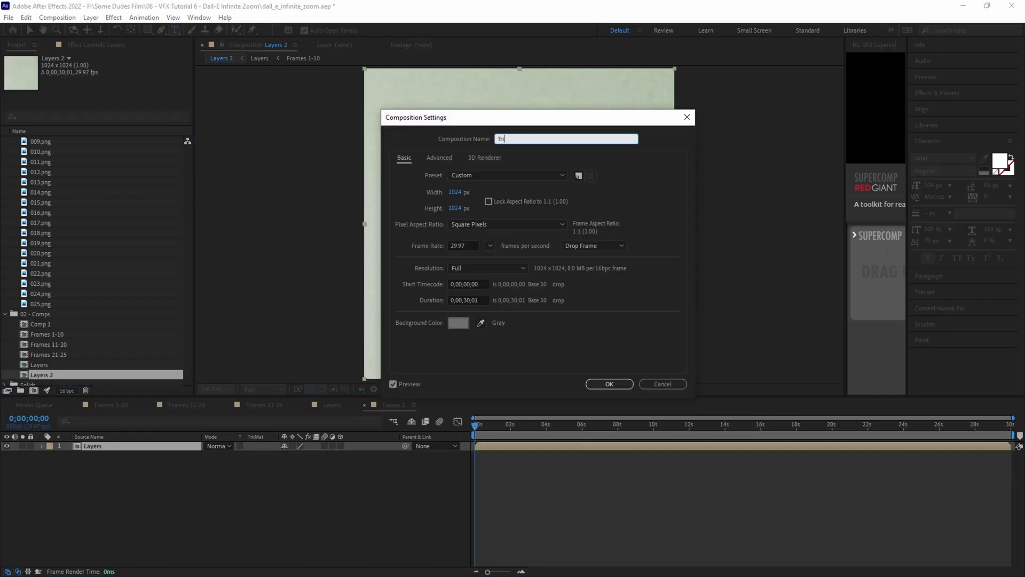
{"action": "type", "text": "m"}
{"action": "key", "text": "Return"}
{"action": "mouse_move", "coordinate": [475, 425]}
{"action": "left_mouse_down"}
{"action": "mouse_move", "coordinate": [497, 431]}
{"action": "mouse_move", "coordinate": [486, 436]}
{"action": "left_mouse_up"}
{"action": "left_click", "coordinate": [864, 427]}
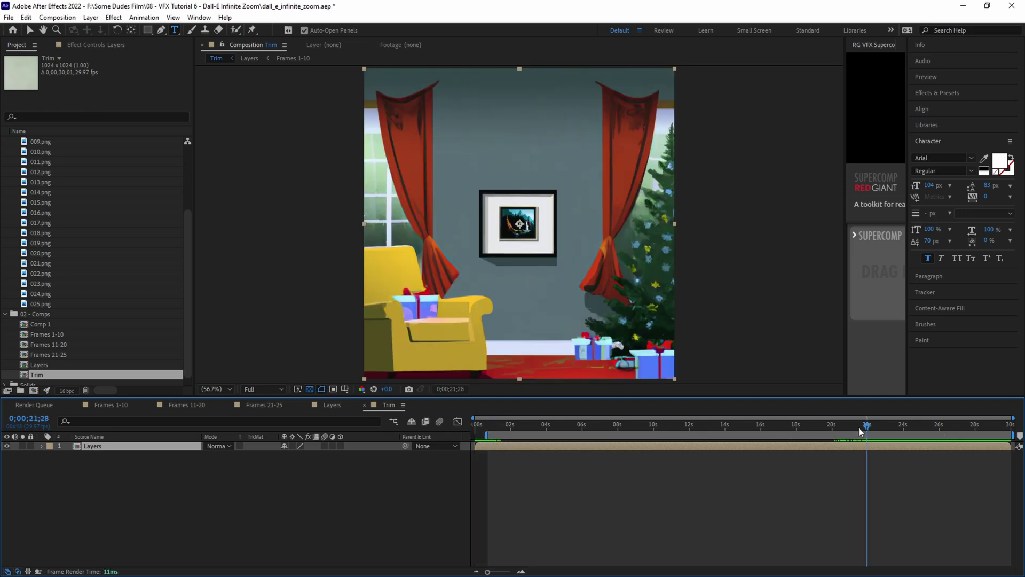
{"action": "key", "text": "Page_Down"}
{"action": "key", "text": "Page_Down"}
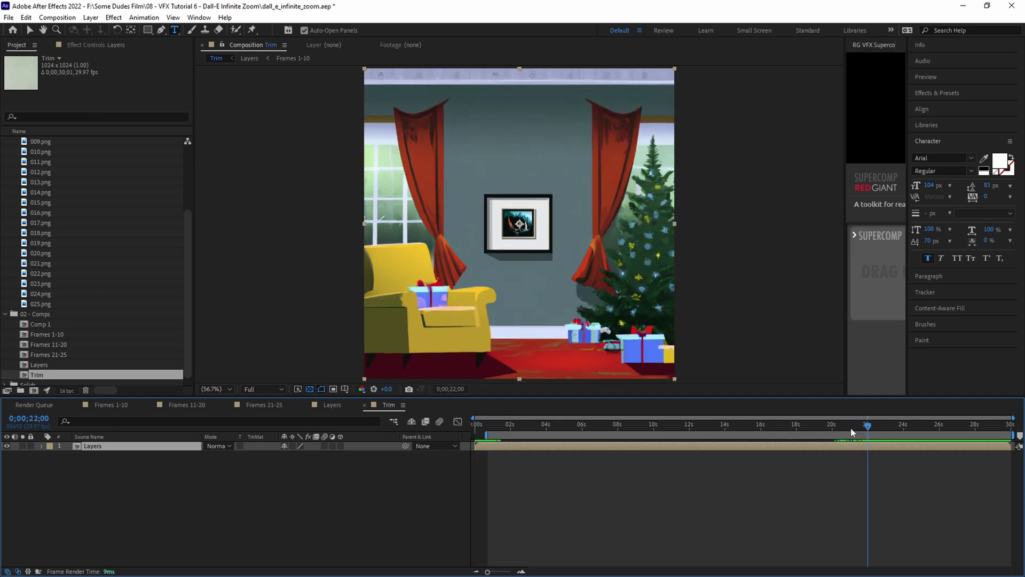
{"action": "key", "text": "n"}
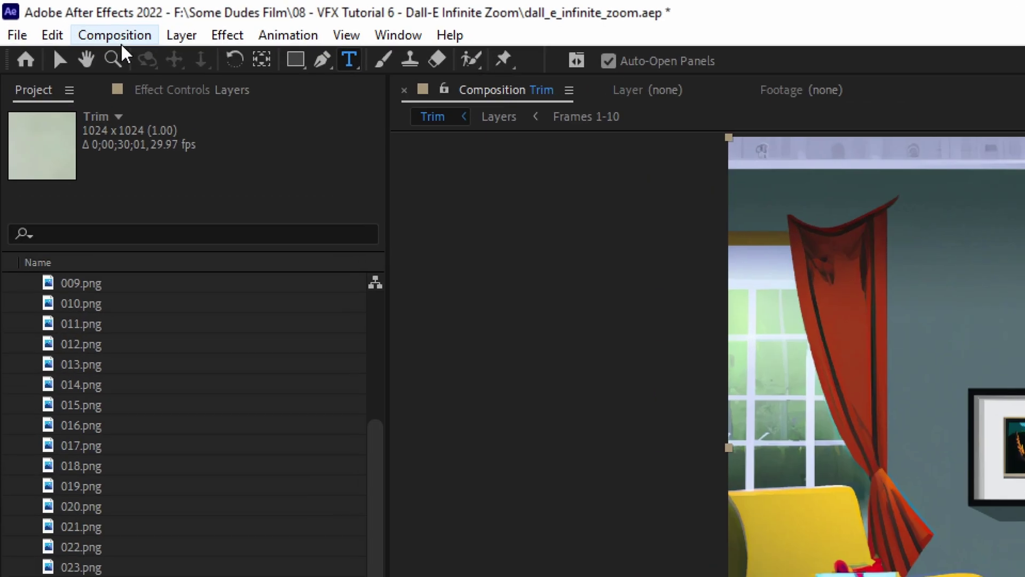
{"action": "left_click", "coordinate": [57, 19]}
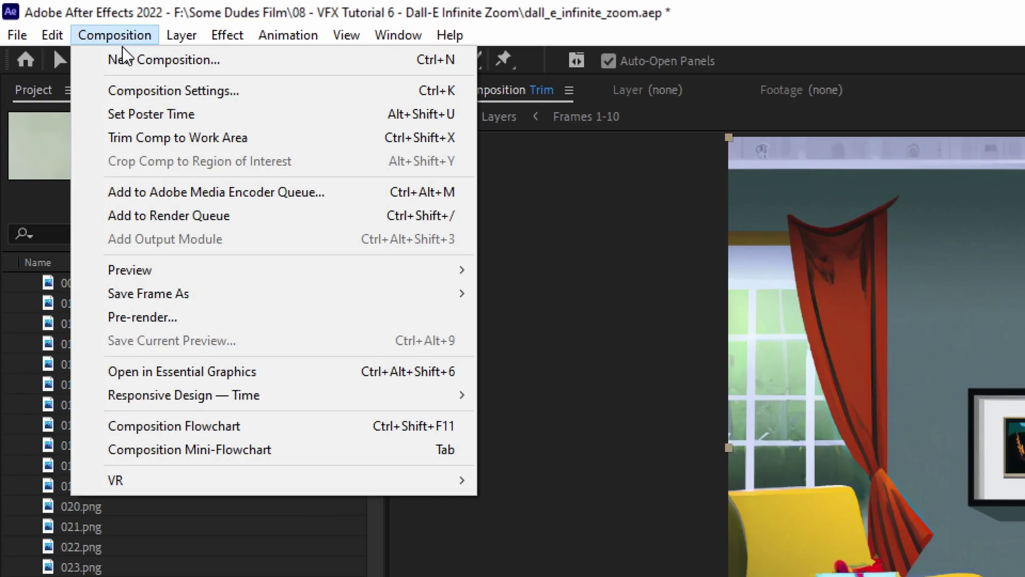
{"action": "left_click", "coordinate": [140, 138]}
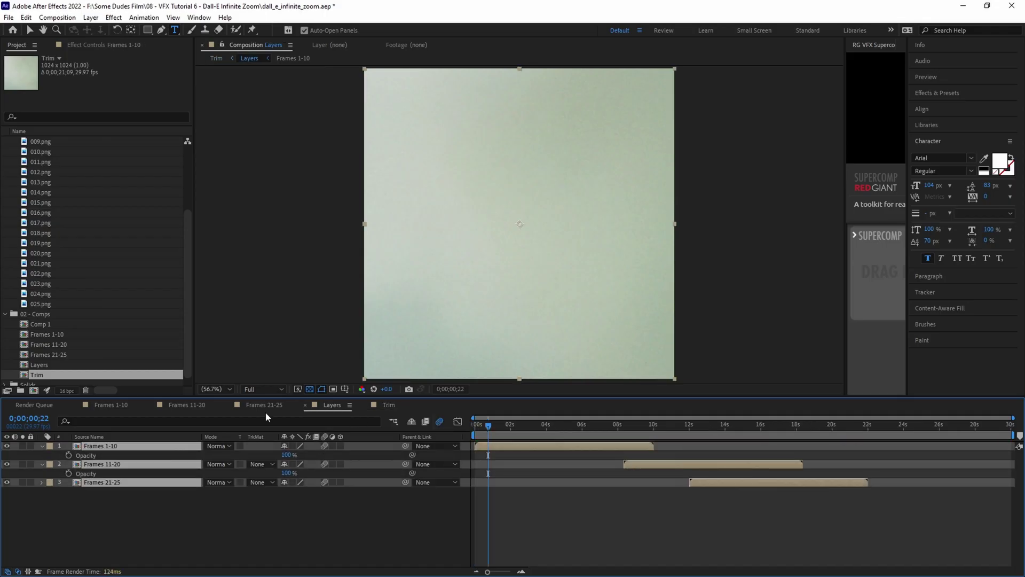